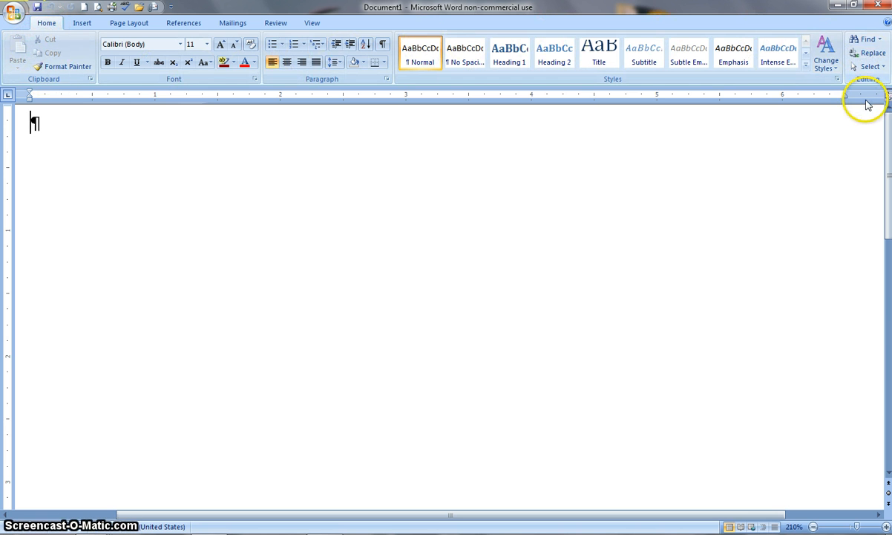
Browse each ribbon tab from Insert through View, then return to Home
left_click(83, 24)
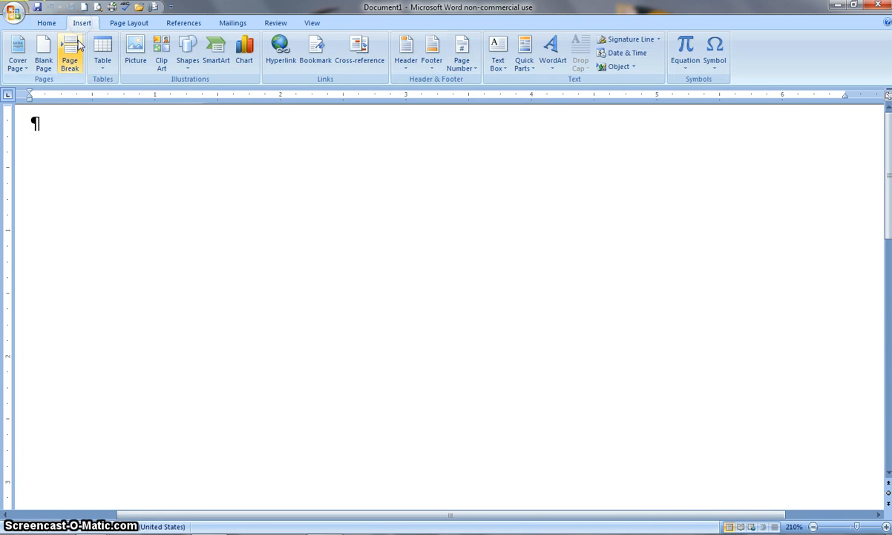
left_click(78, 48)
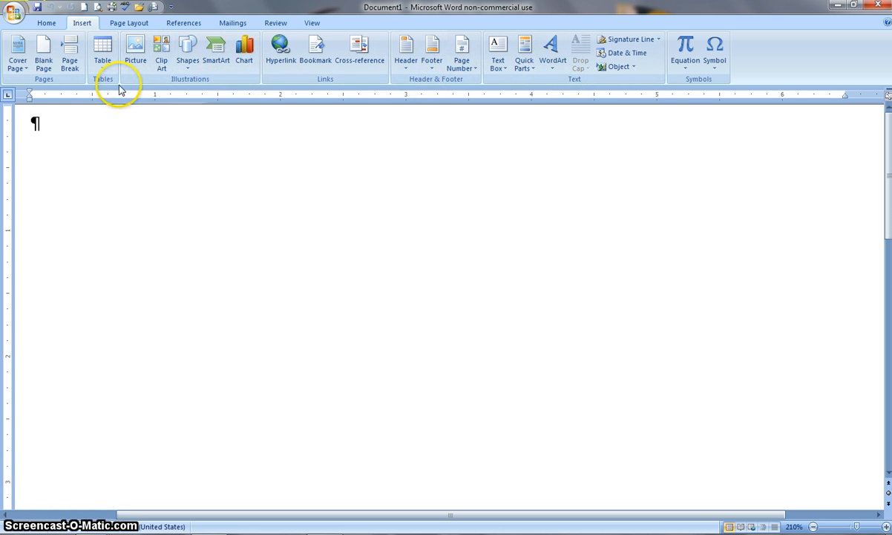
left_click(130, 23)
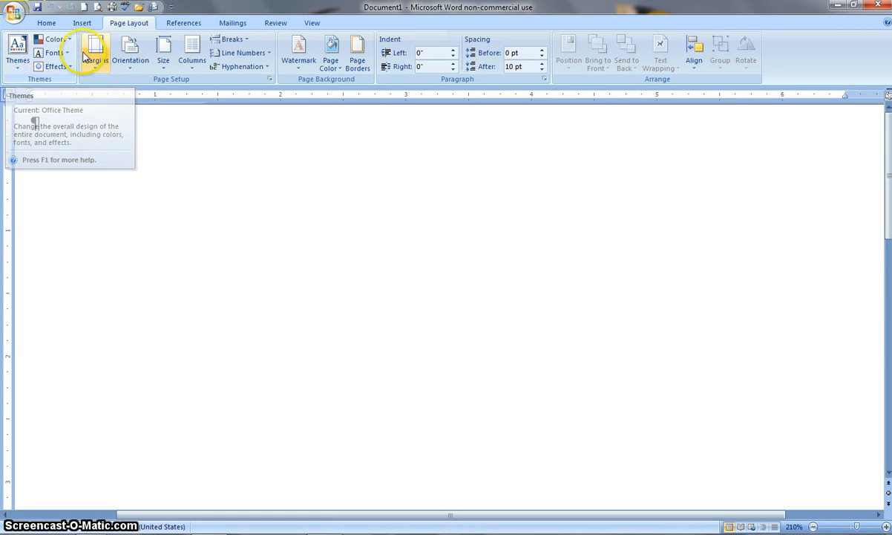
left_click(188, 26)
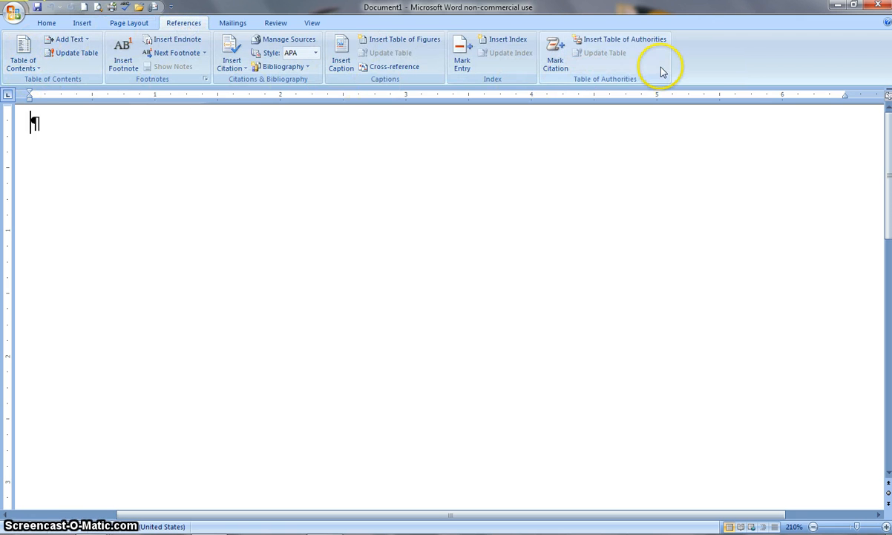
left_click(228, 24)
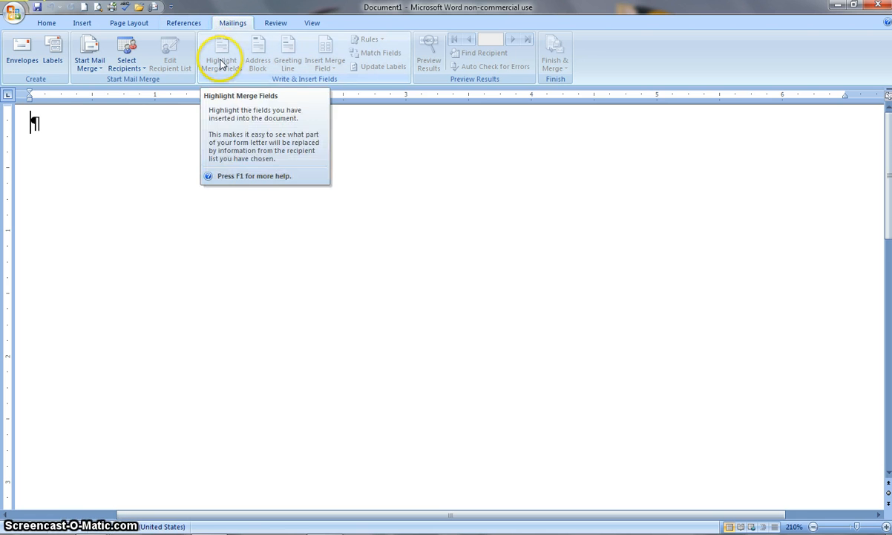
left_click(275, 25)
left_click(313, 24)
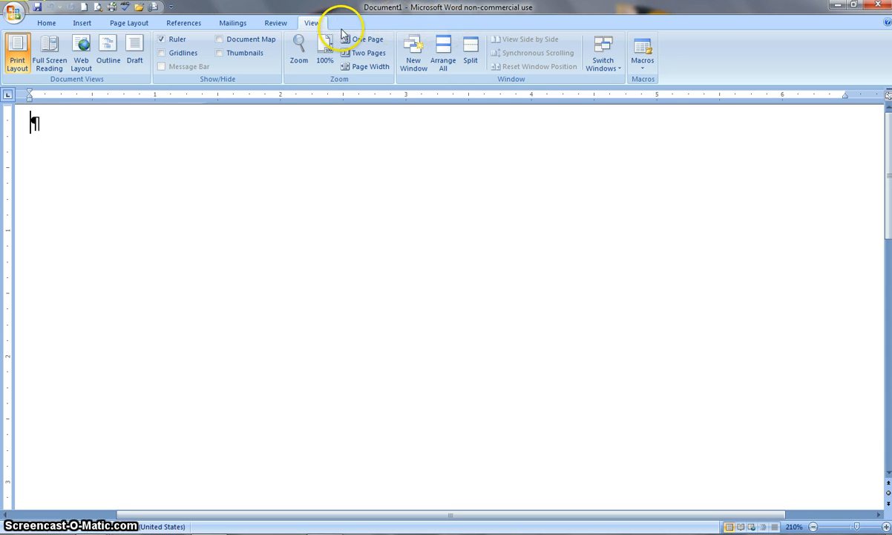
left_click(46, 23)
left_click(82, 23)
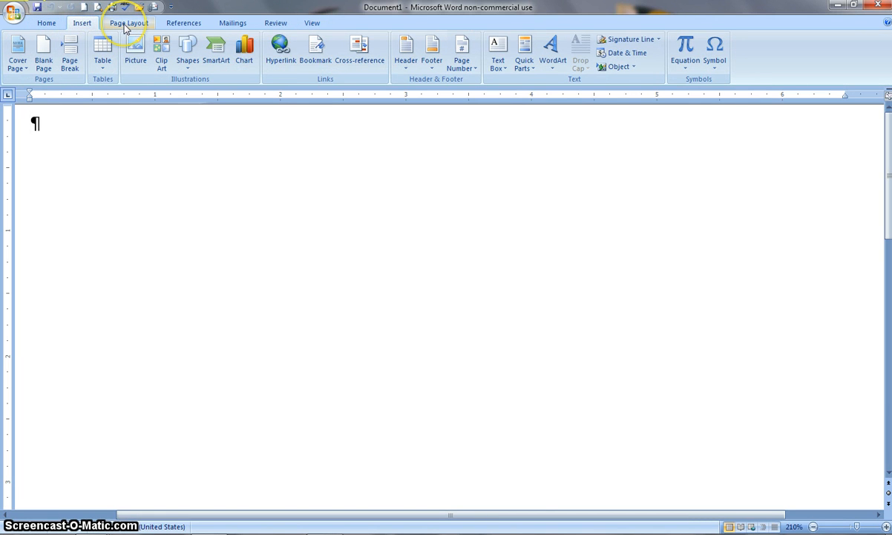
left_click(128, 24)
left_click(186, 25)
left_click(234, 24)
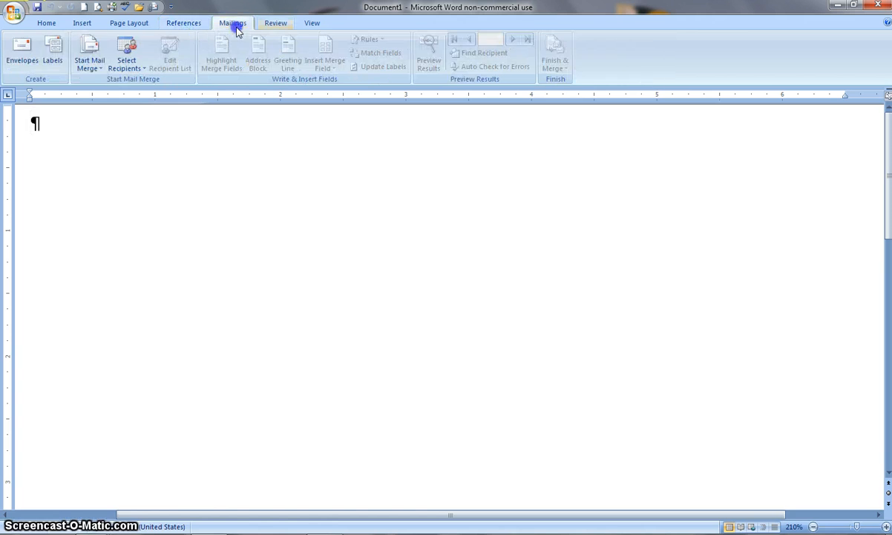
left_click(276, 25)
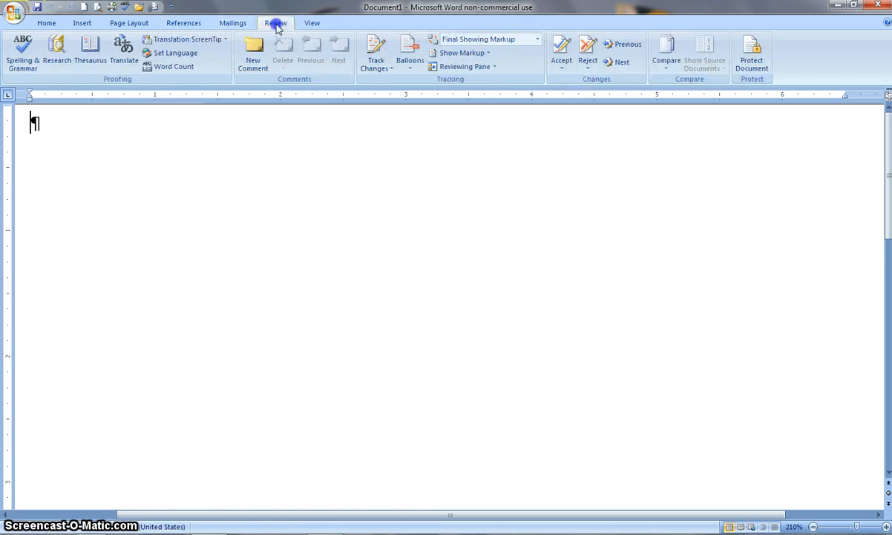
left_click(47, 23)
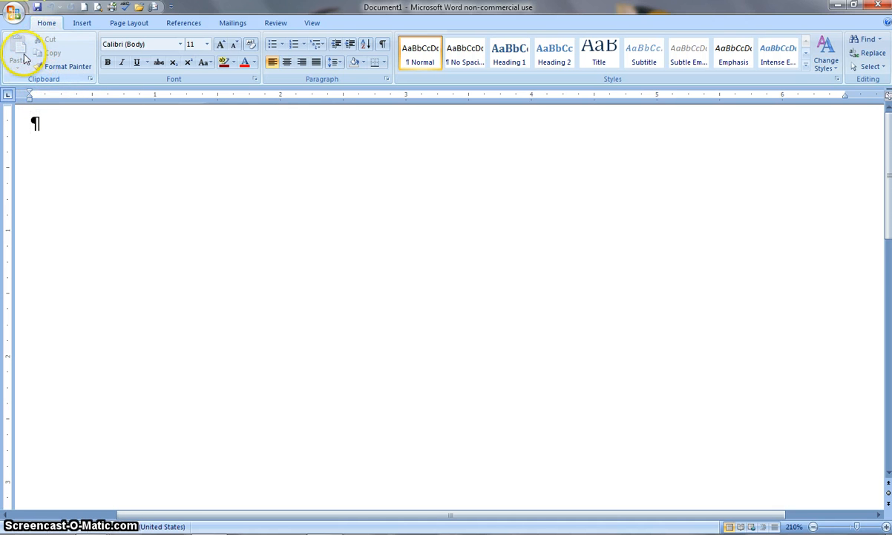
Open the Clipboard task pane, examine it, and close it again
left_click(90, 79)
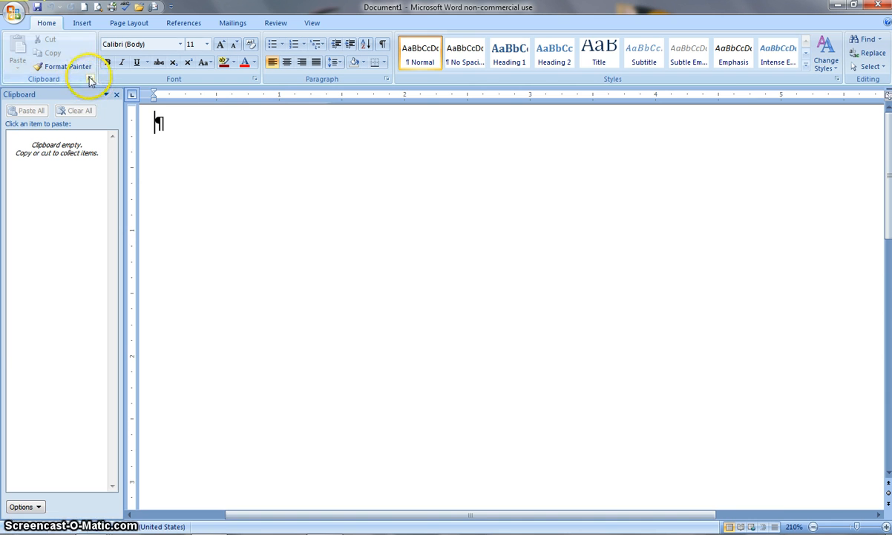
left_click(90, 79)
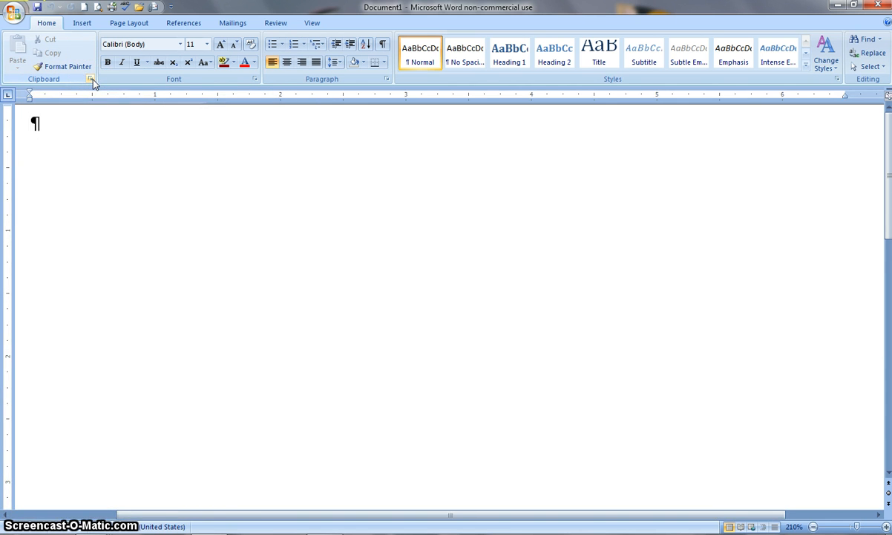
left_click(91, 79)
left_click(42, 111)
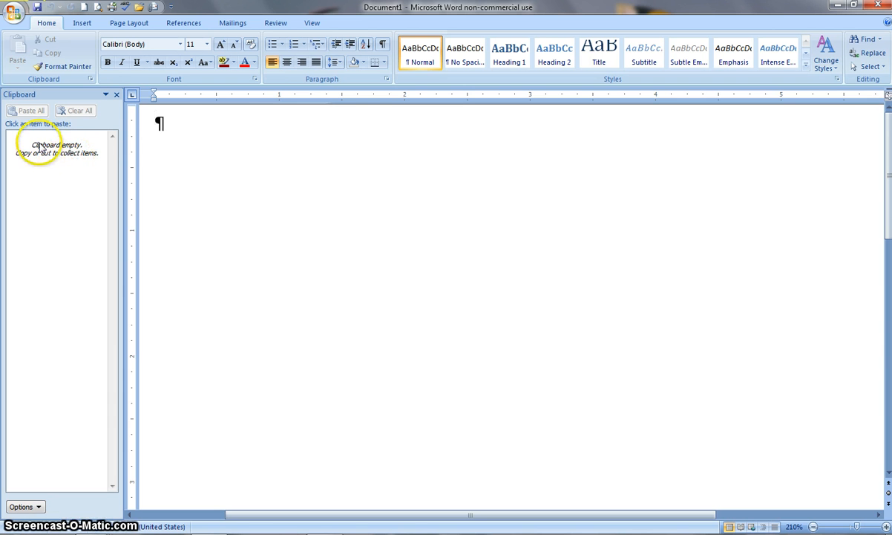
left_click(117, 95)
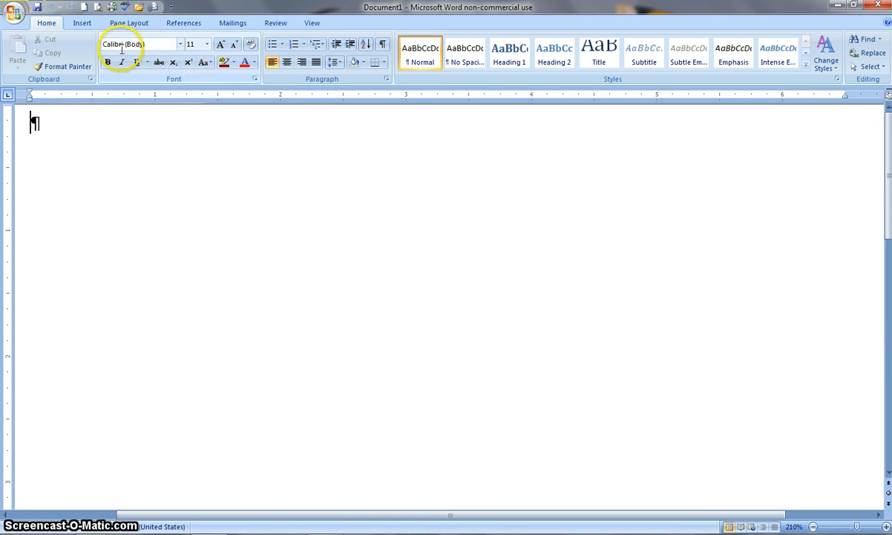
Open and close the Font dialog, then open and close the Styles pane
left_click(255, 80)
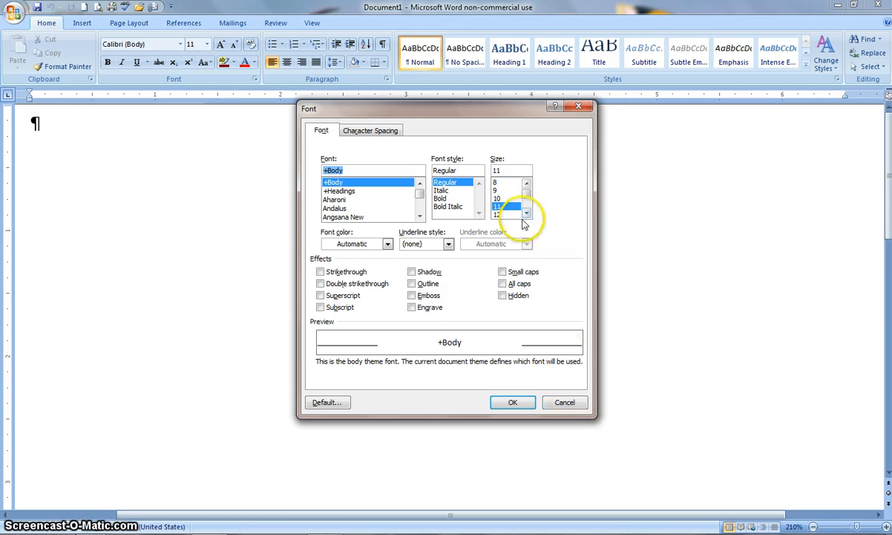
left_click(580, 108)
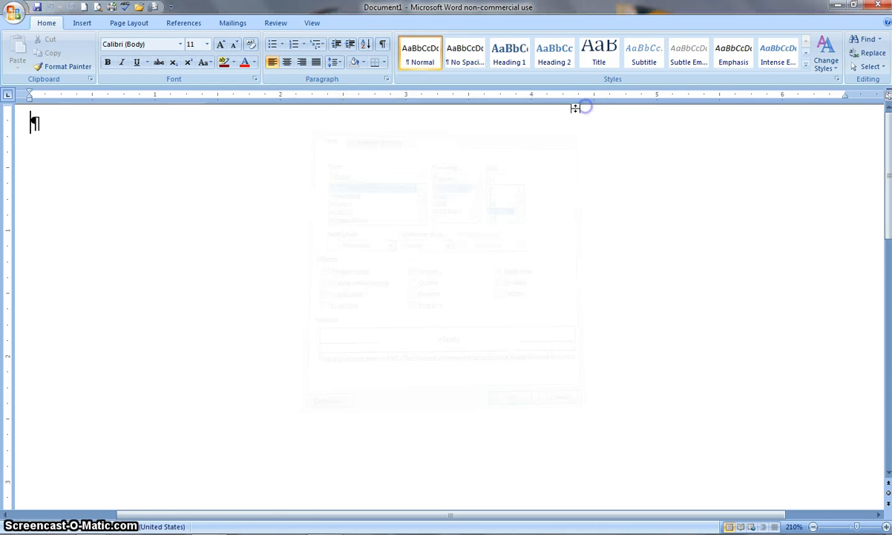
left_click(838, 79)
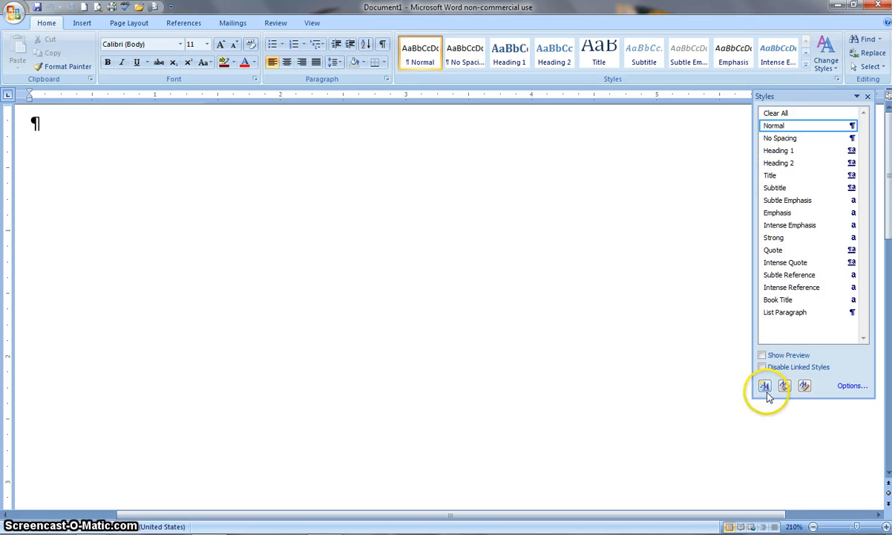
left_click(838, 80)
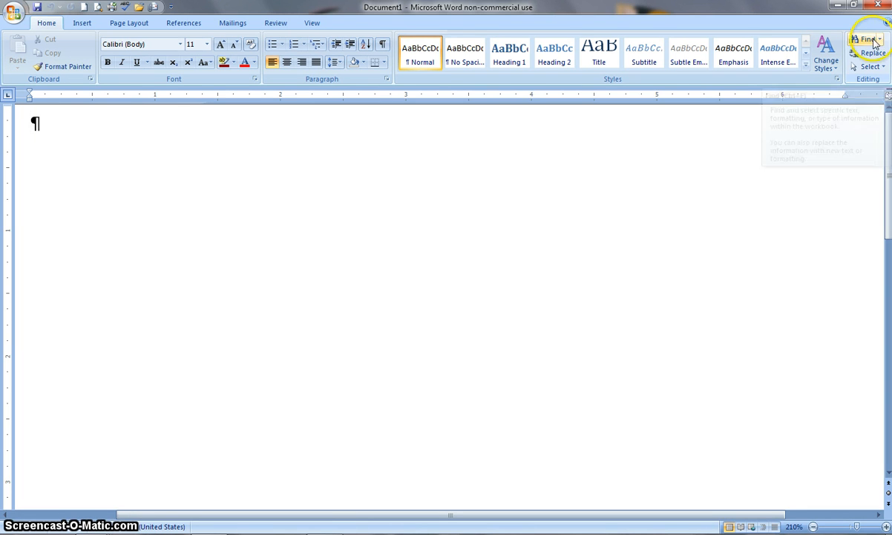
Apply Format Painter to the empty paragraph and copy that paragraph
left_click(159, 157)
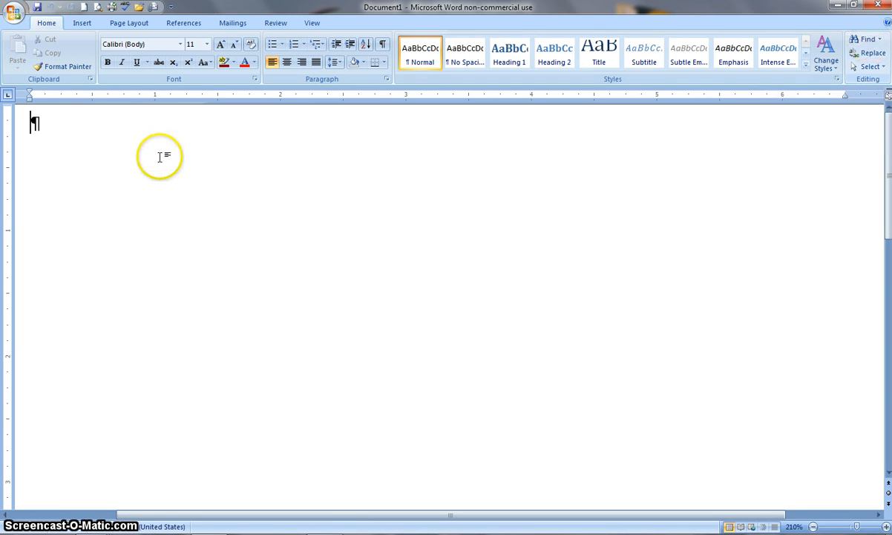
left_click(47, 72)
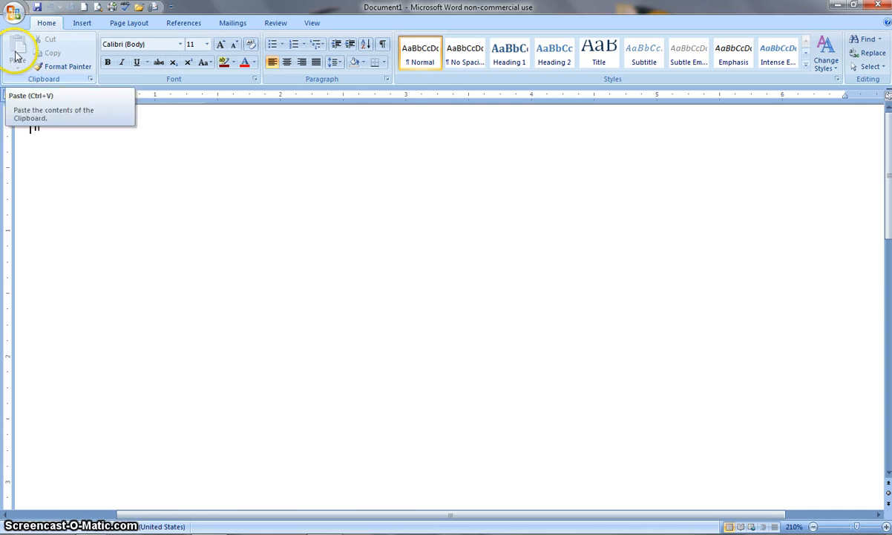
left_click(17, 132)
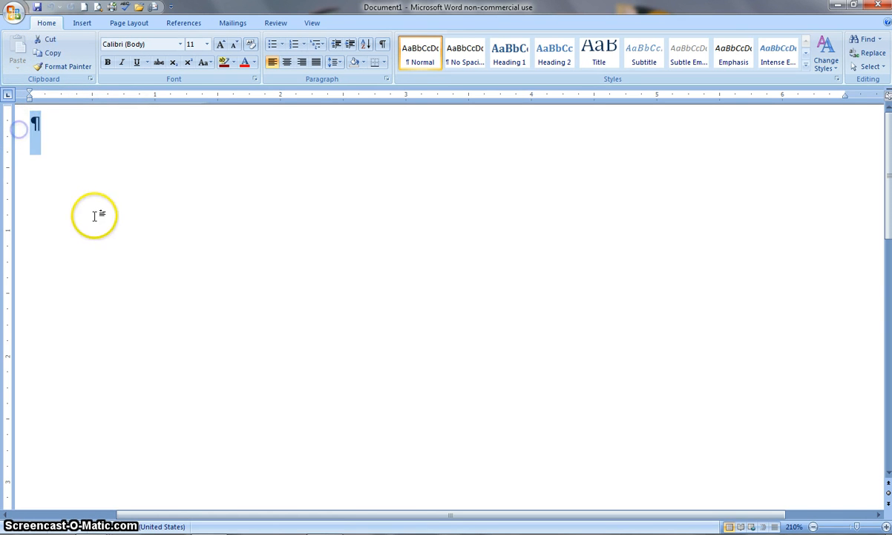
left_click(58, 53)
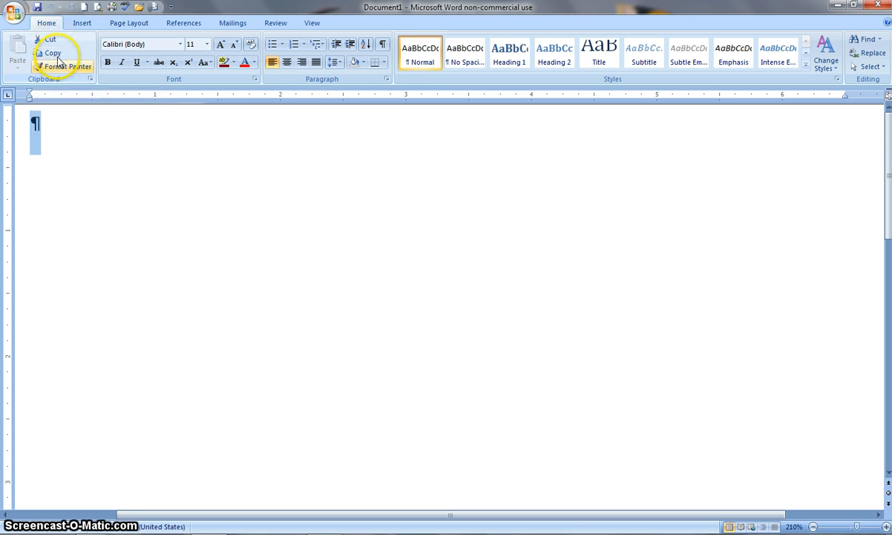
left_click(47, 121)
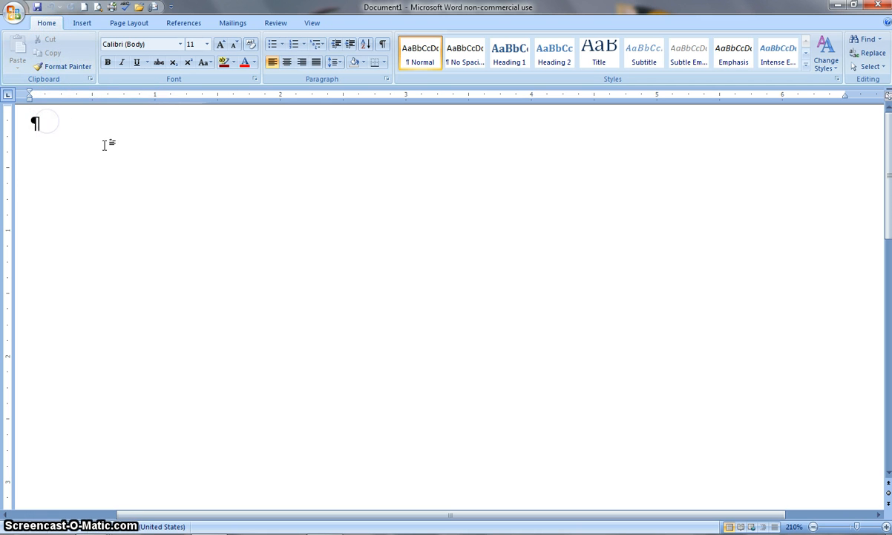
Type Video on the first line, select that whole line and copy it
type("Video")
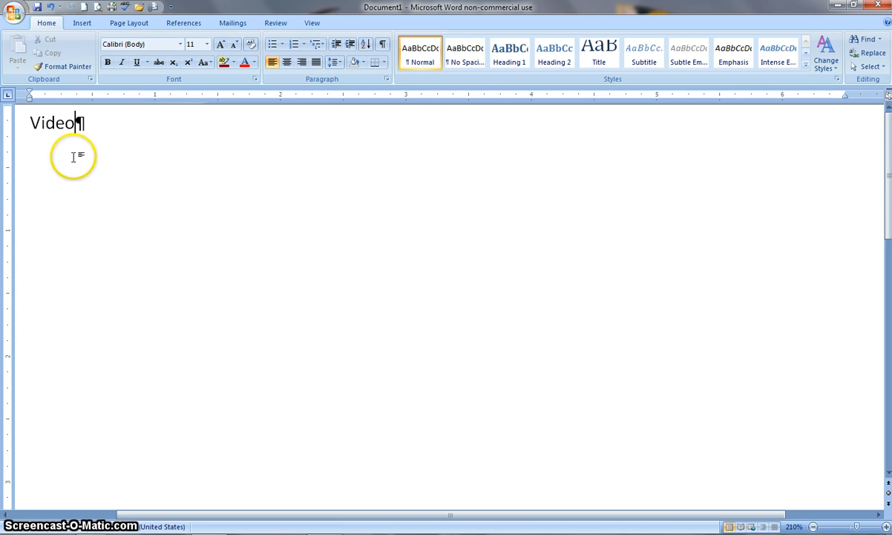
left_click(13, 126)
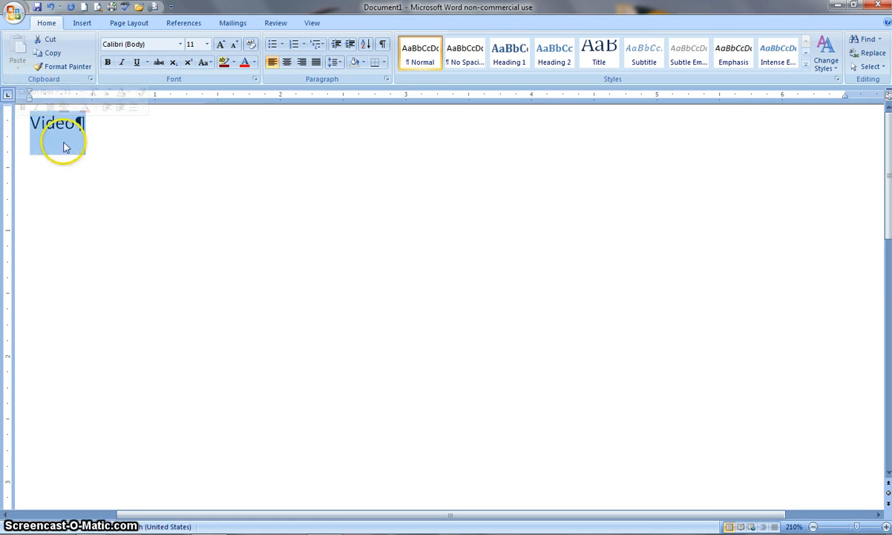
left_click(50, 56)
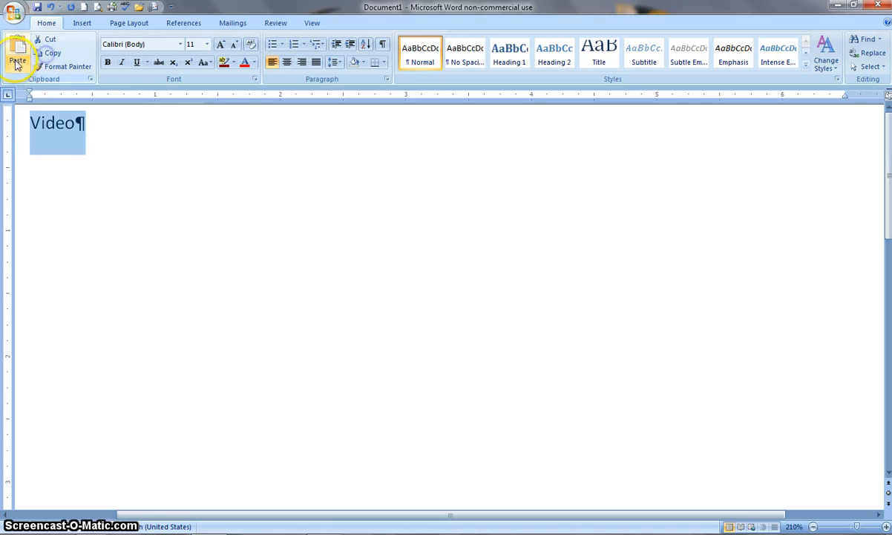
Paste the copied Video line repeatedly on new paragraphs below the first one
left_click(105, 127)
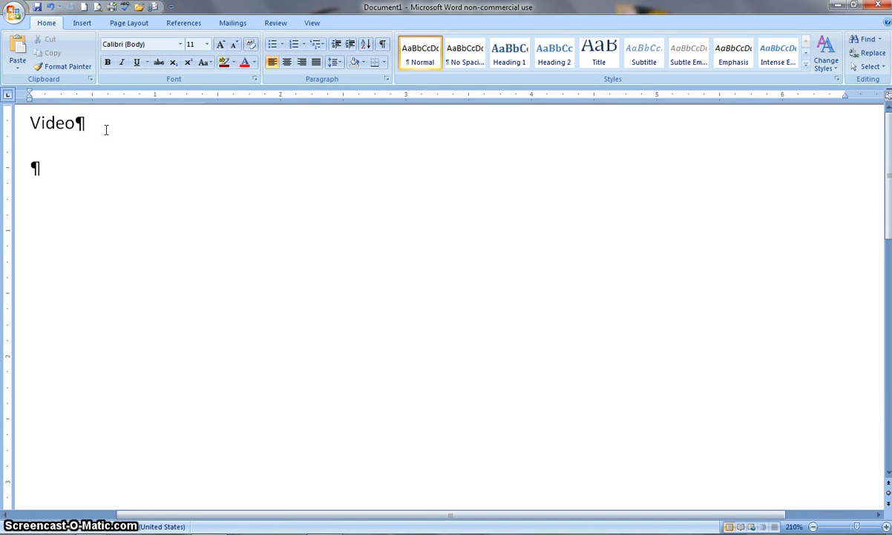
left_click(36, 168)
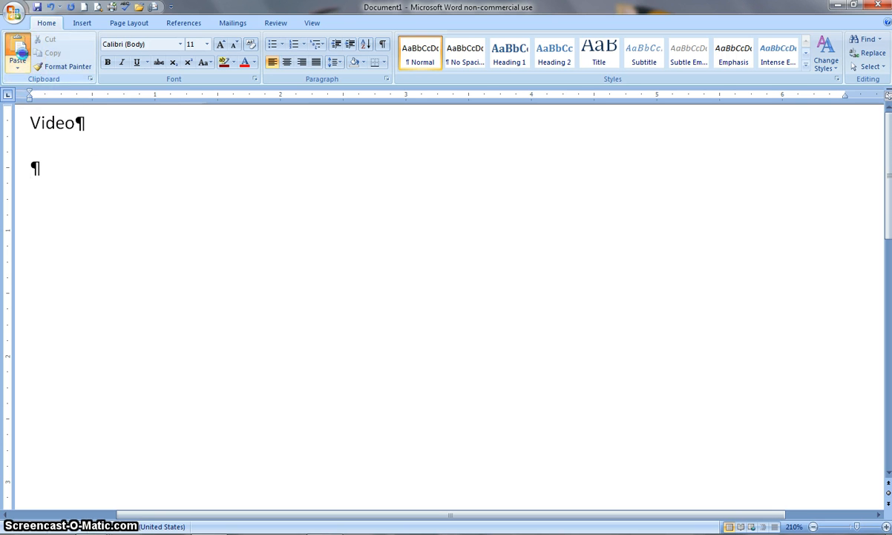
left_click(17, 52)
left_click(17, 49)
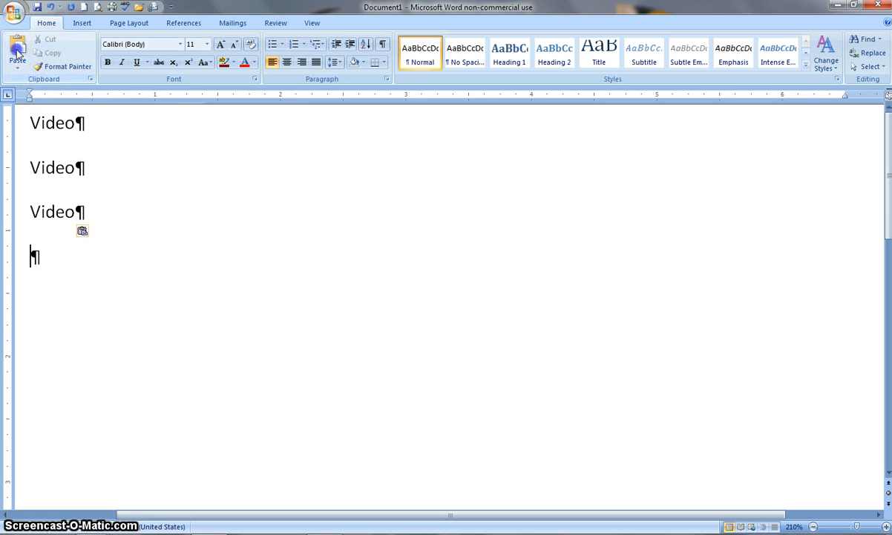
left_click(18, 49)
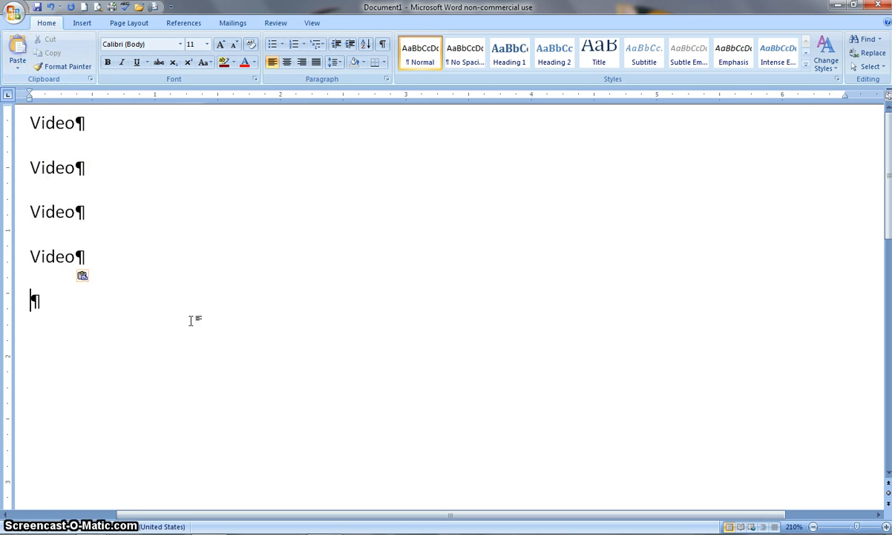
left_click(16, 71)
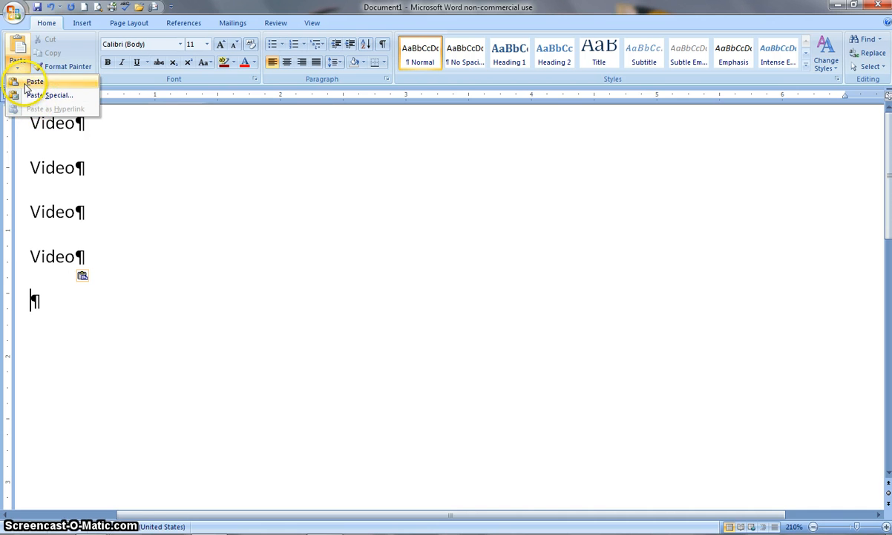
left_click(18, 70)
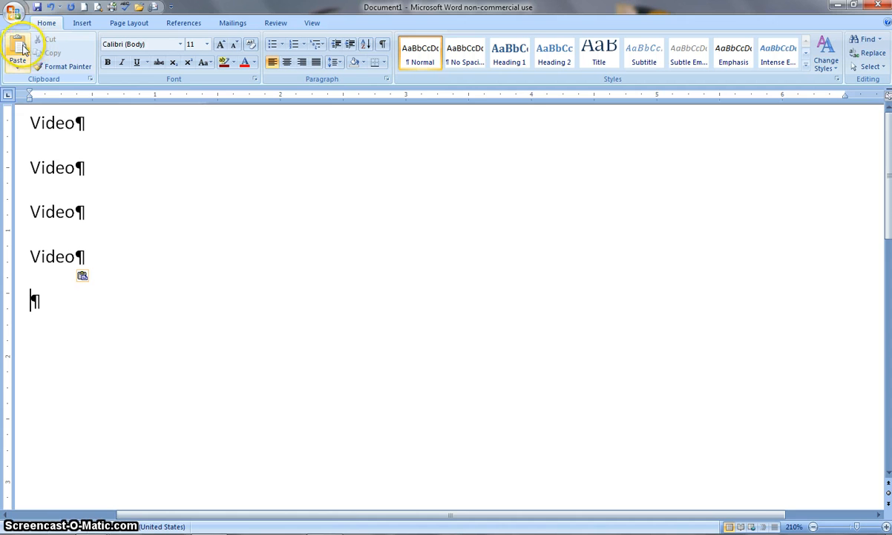
left_click(19, 47)
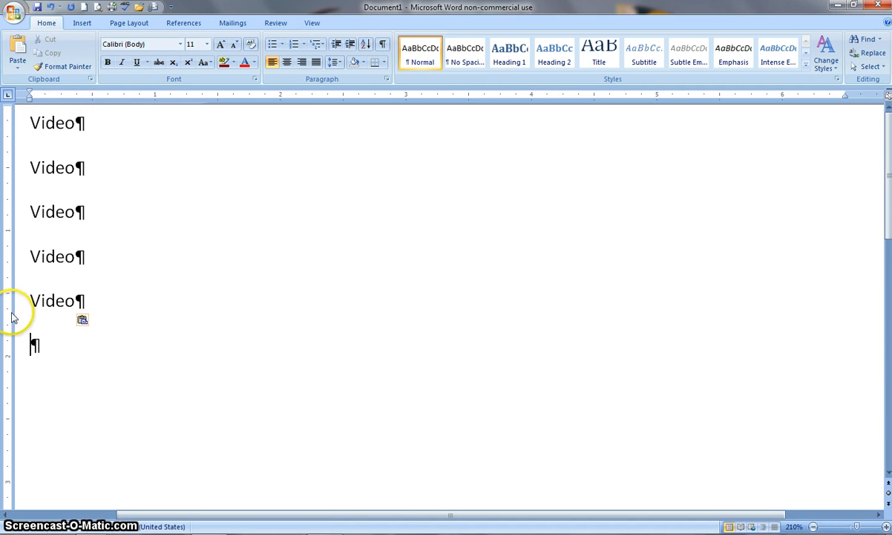
Select the fifth Video line and cut it
left_click(14, 315)
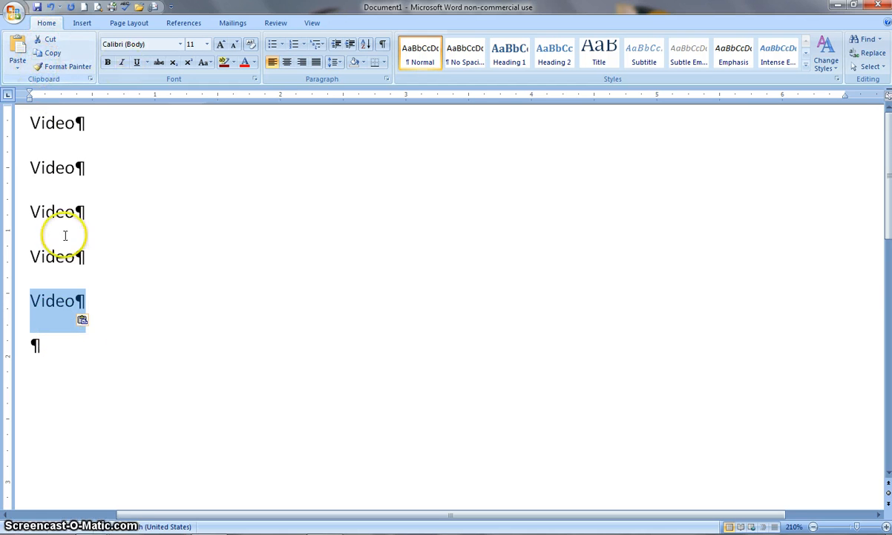
left_click(51, 41)
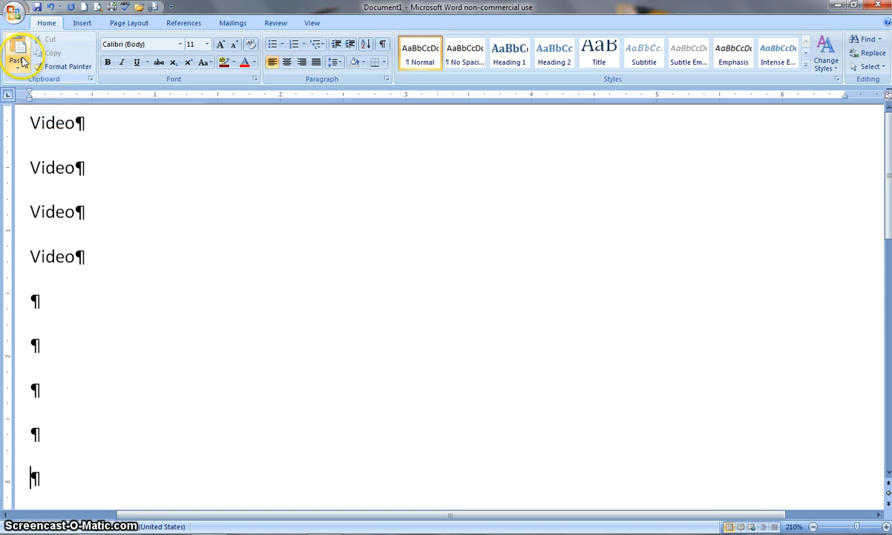
Paste the cut Video line onto the empty paragraph near the end of the document
left_click(18, 49)
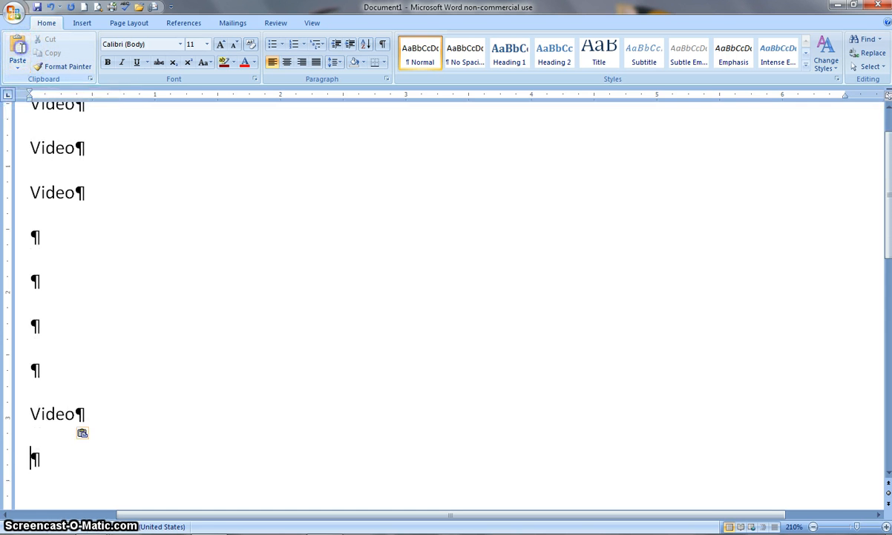
scroll(334, 304, "up", 1)
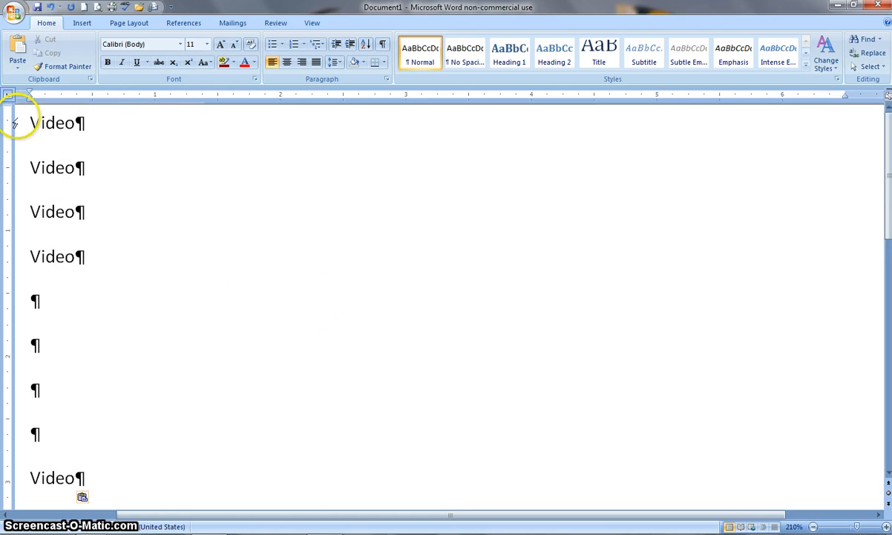
Turn the first two Video lines into a numbered list
left_click_drag(31, 121, 88, 177)
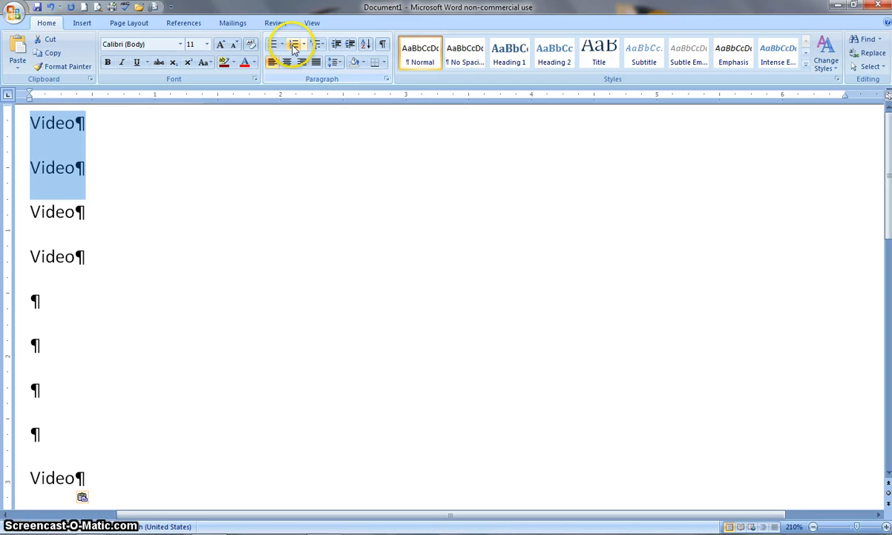
left_click(295, 46)
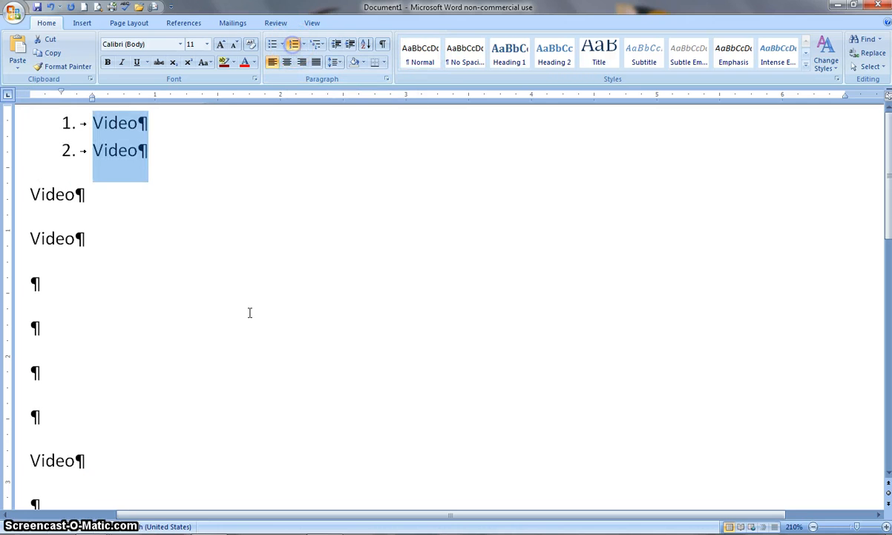
left_click(104, 202)
left_click_drag(20, 193, 72, 233)
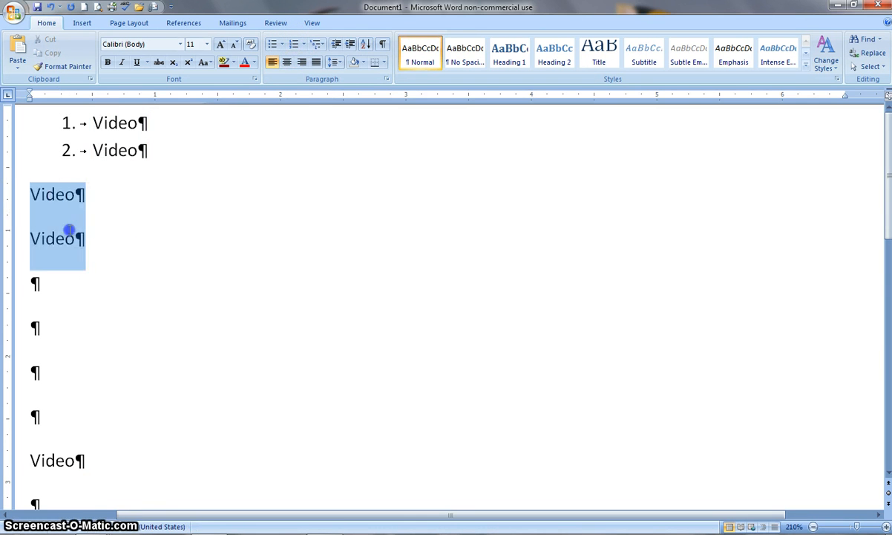
left_click(97, 183)
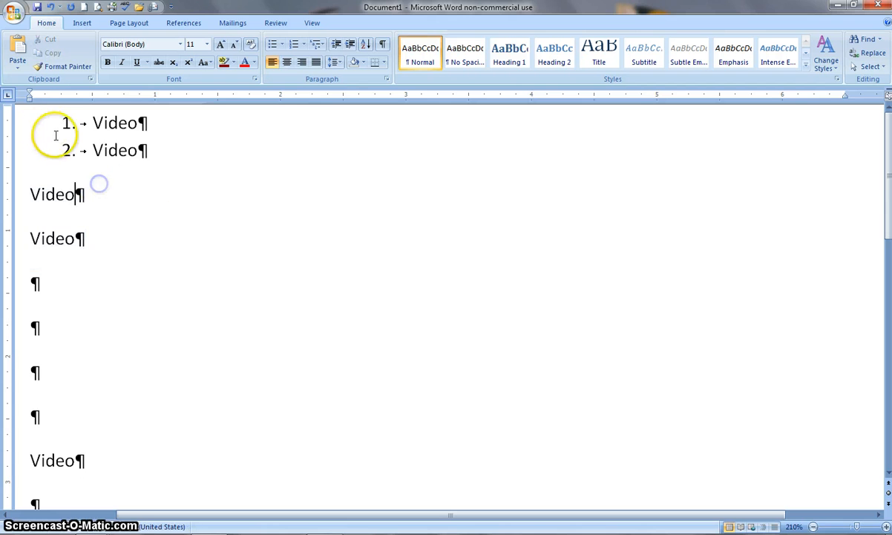
left_click(51, 66)
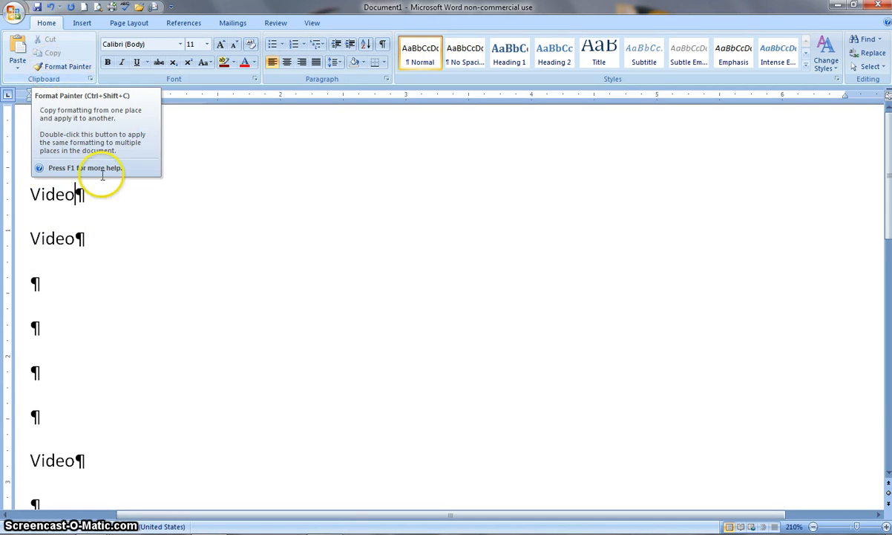
left_click_drag(20, 190, 69, 245)
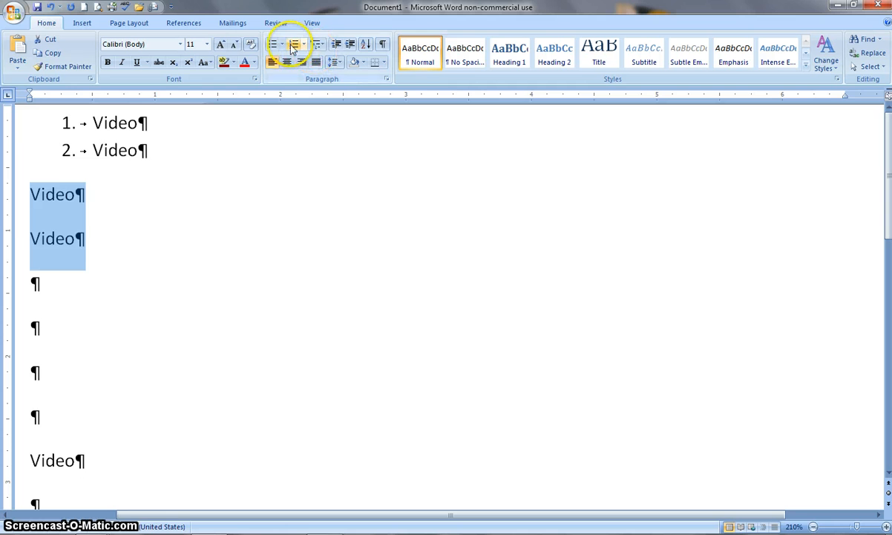
left_click(197, 198)
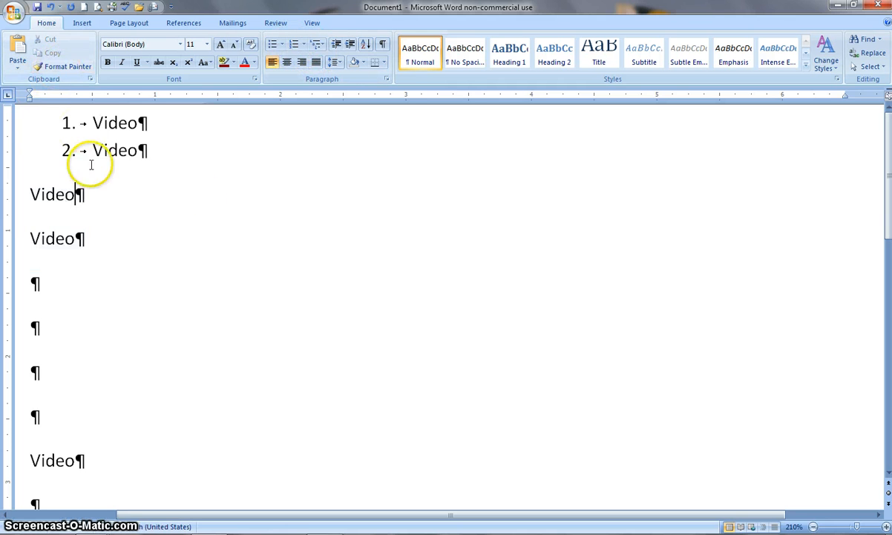
left_click(24, 137)
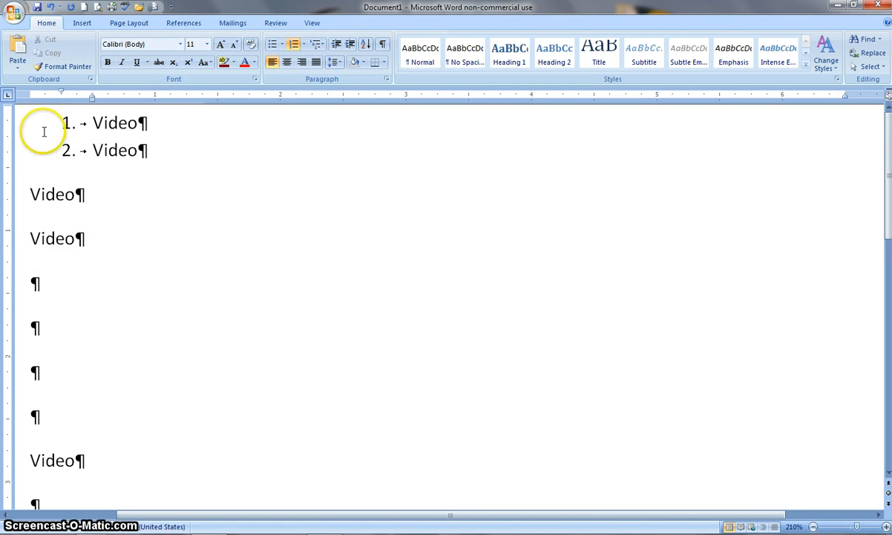
left_click(46, 136)
Use Format Painter to copy the list numbering onto the next two Video lines, two empty paragraphs and the lower Video line
left_click_drag(89, 163, 151, 155)
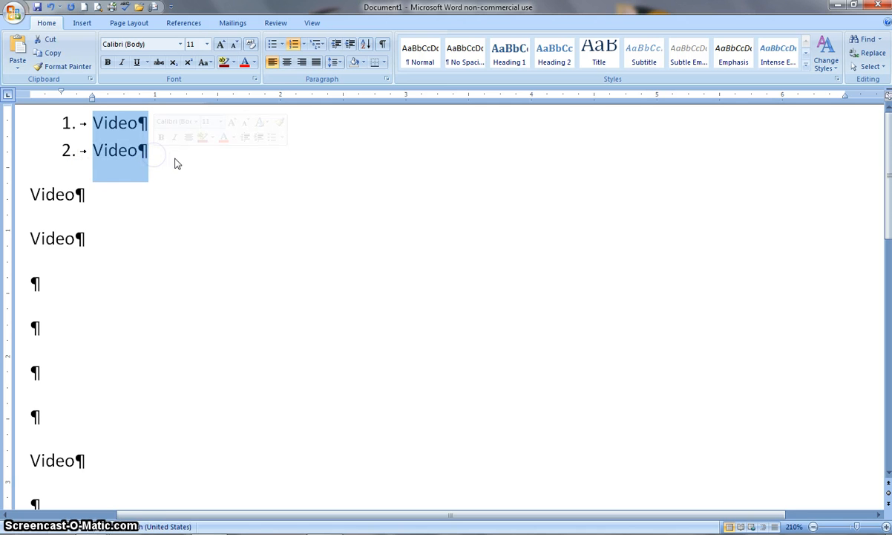
left_click(67, 67)
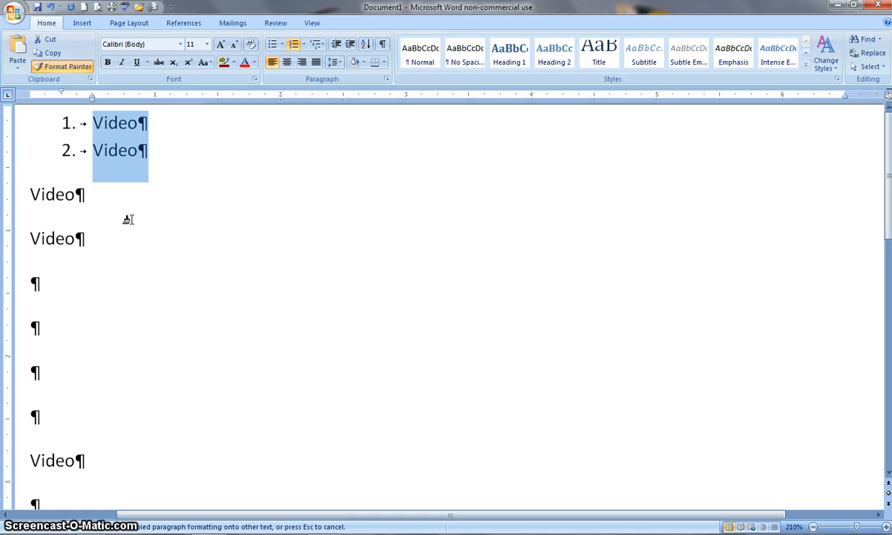
left_click(46, 194)
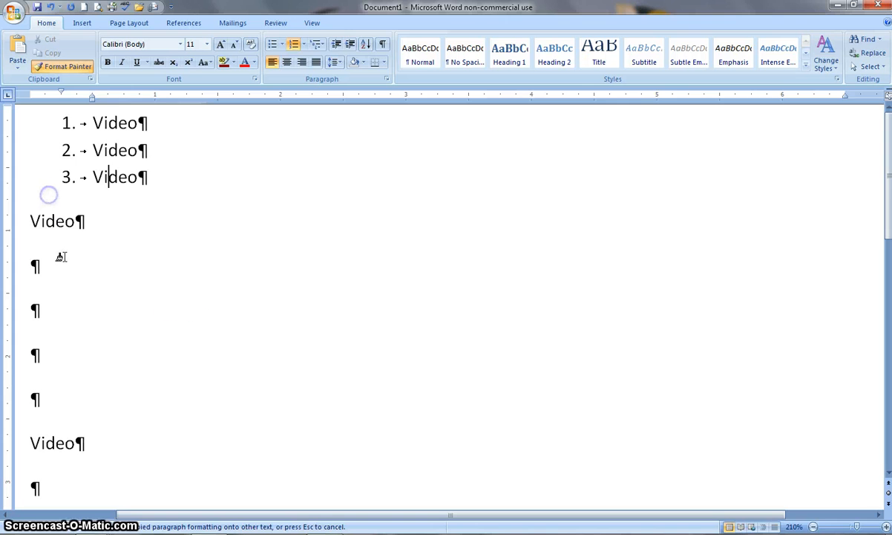
left_click(58, 220)
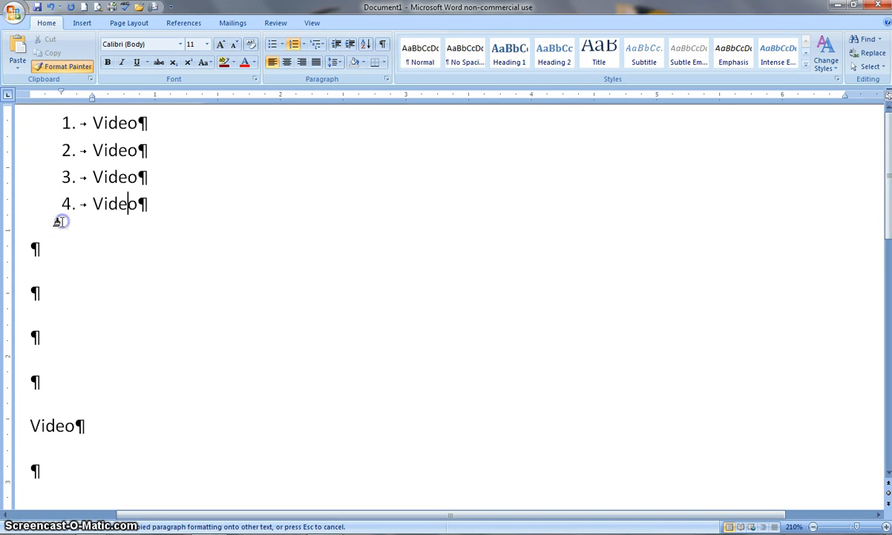
left_click(56, 248)
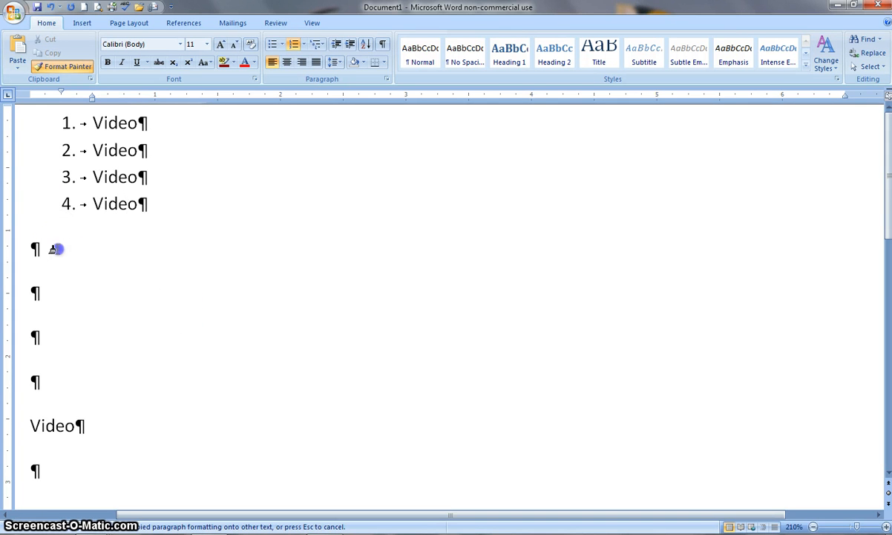
left_click(61, 274)
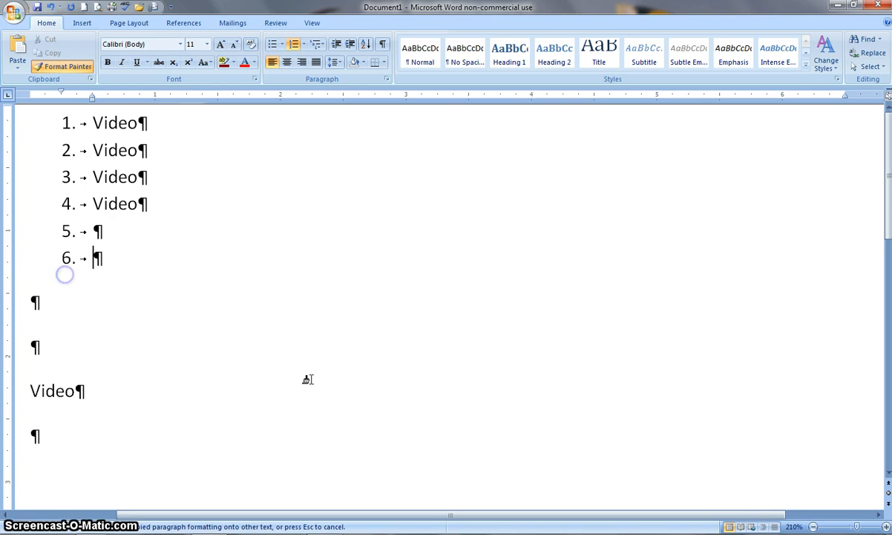
left_click(63, 390)
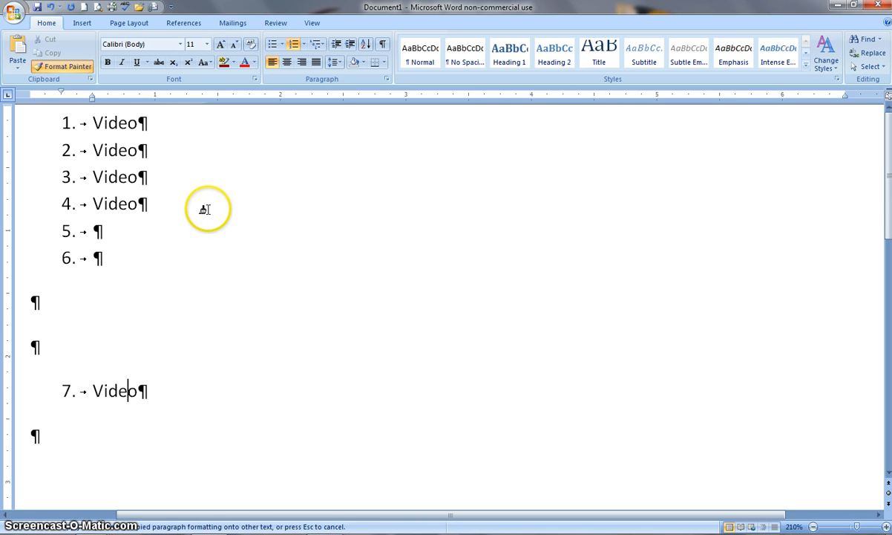
left_click(56, 68)
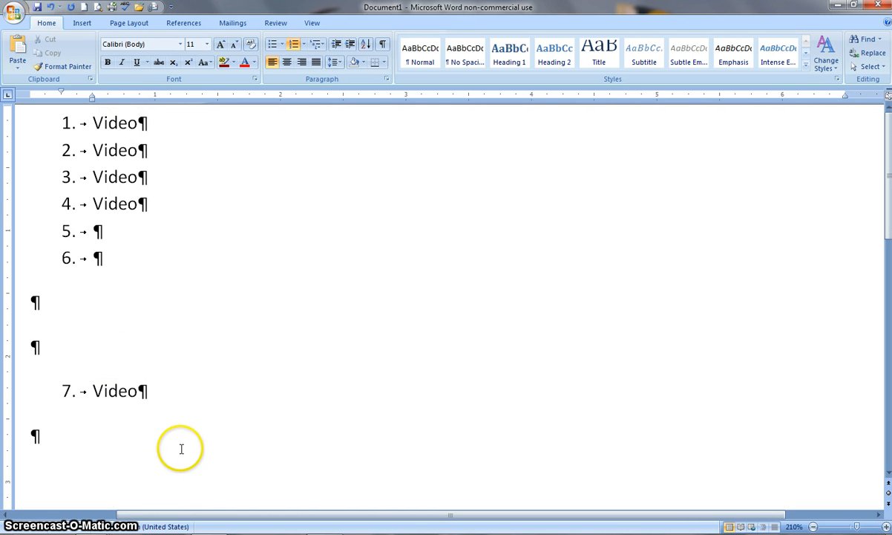
Open the Clipboard pane and close it, then open and dismiss the font list
left_click(90, 79)
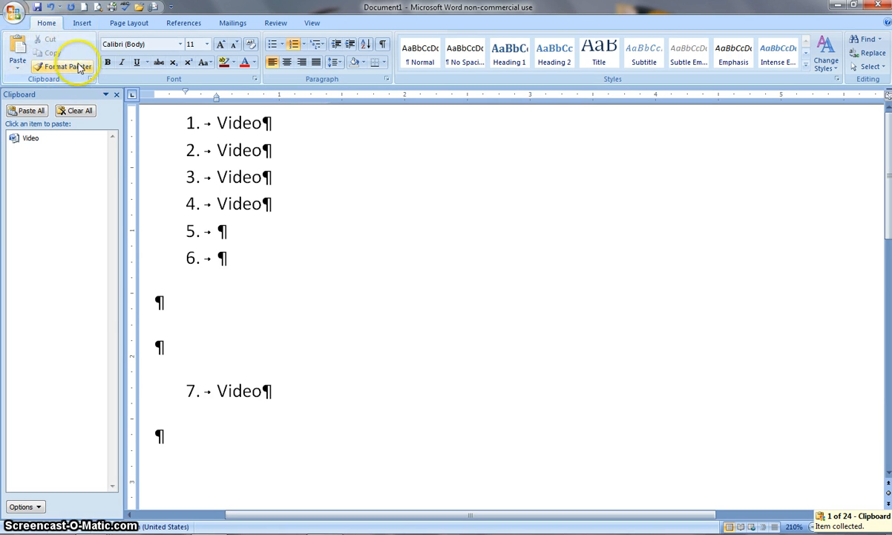
left_click(117, 95)
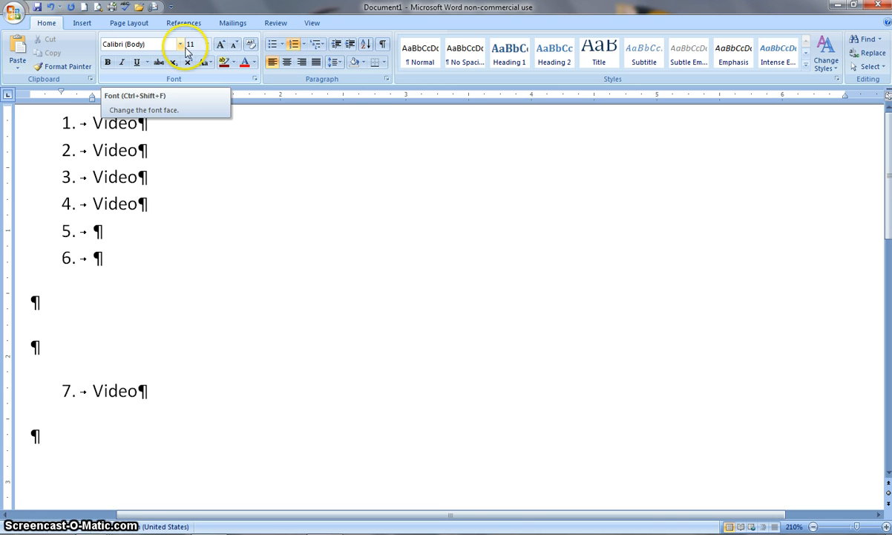
left_click(180, 44)
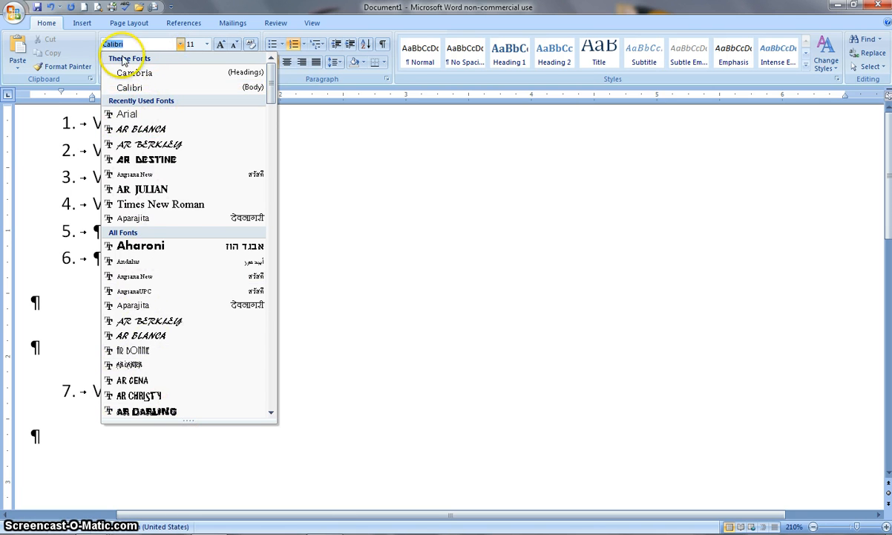
left_click(343, 143)
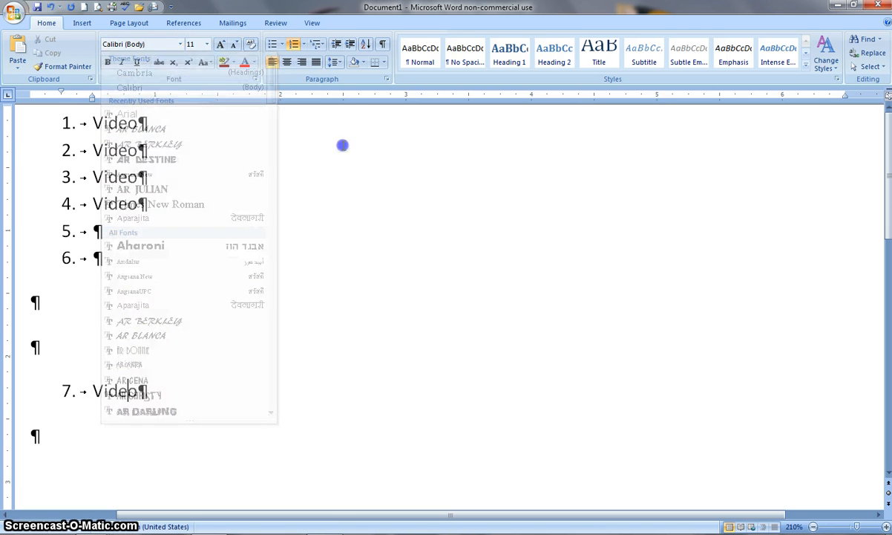
Set the first list item's font to AR JULIAN at size 20
left_click(29, 134)
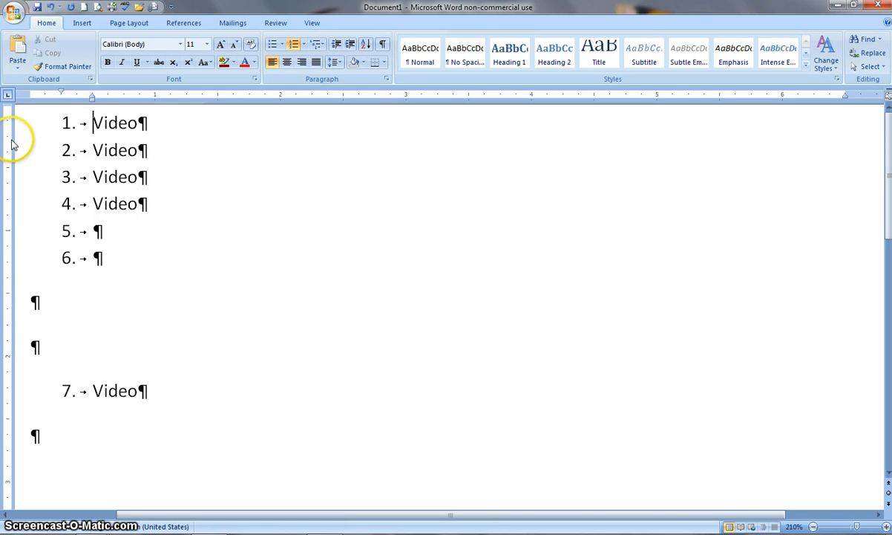
triple_click(161, 125)
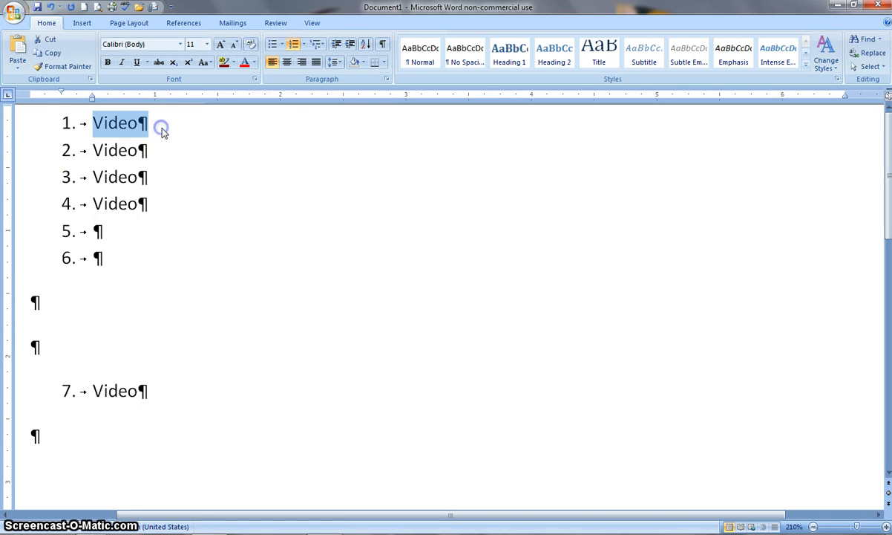
left_click(180, 44)
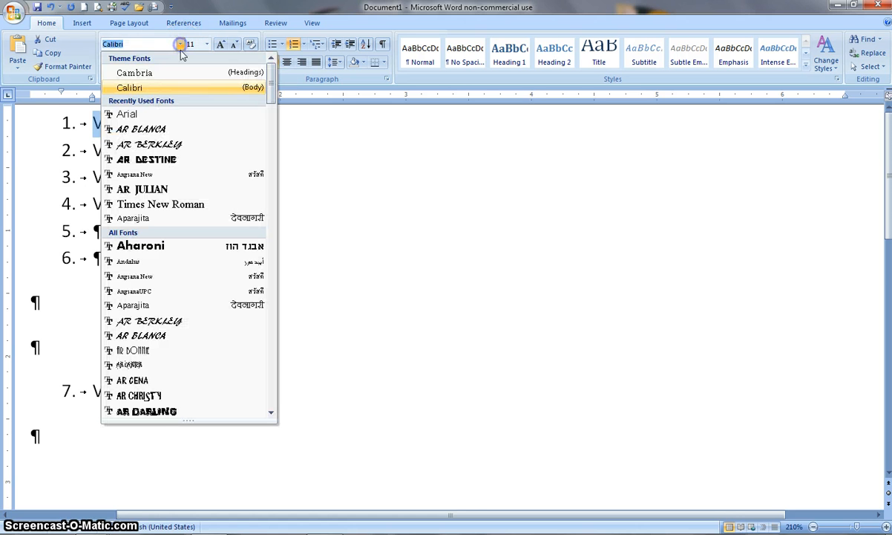
left_click(149, 190)
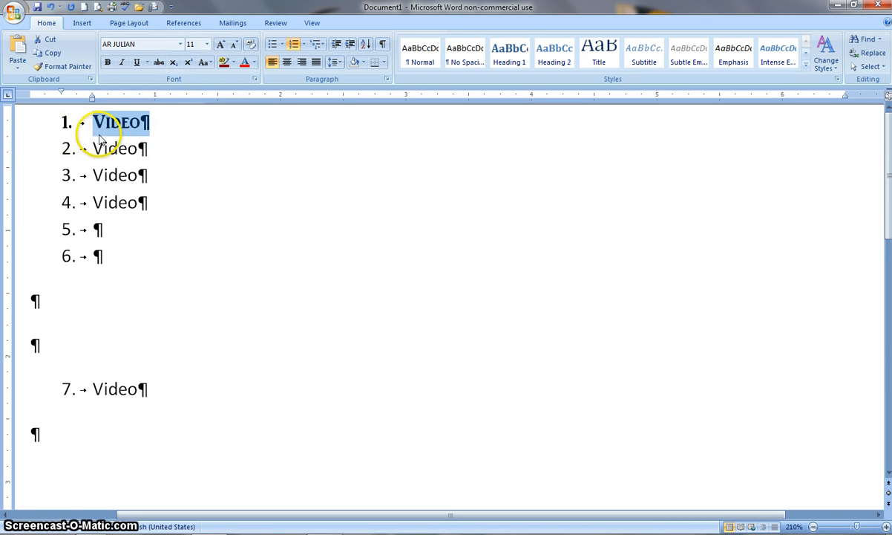
left_click(207, 45)
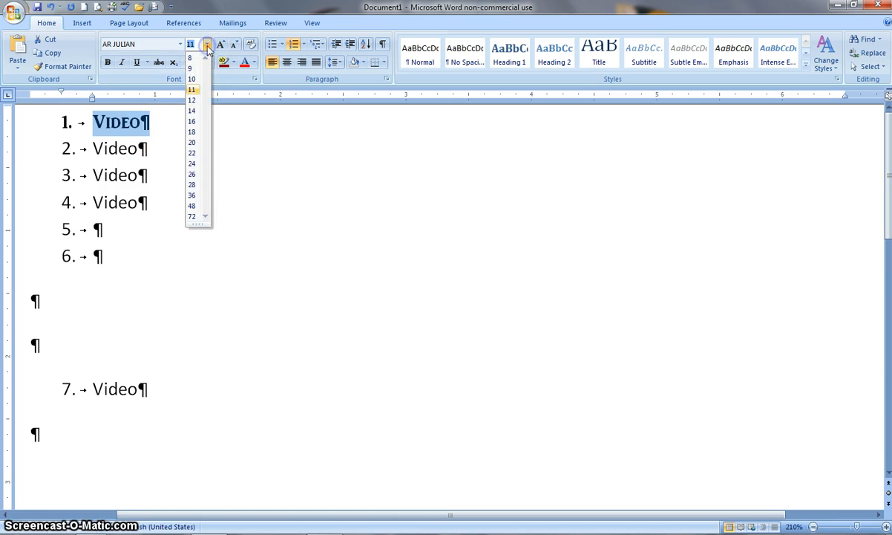
left_click(193, 143)
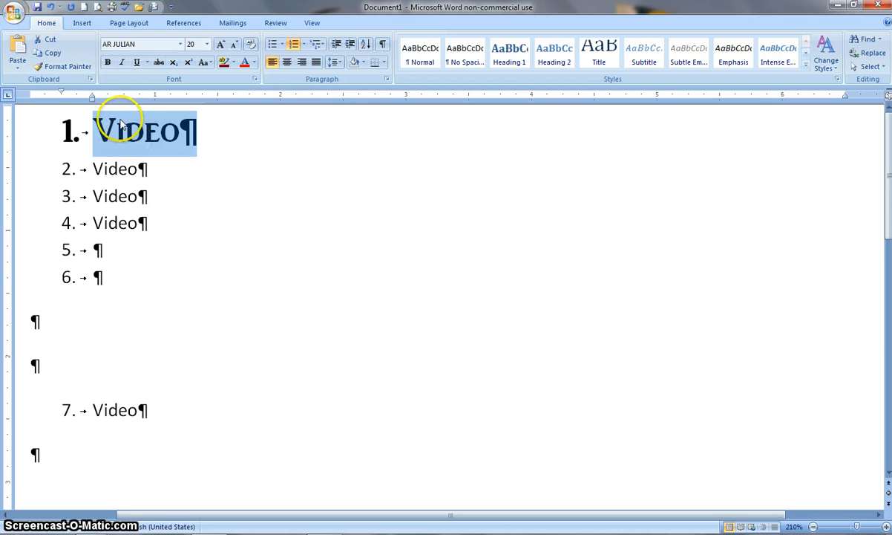
Make the first list item bold
left_click(108, 64)
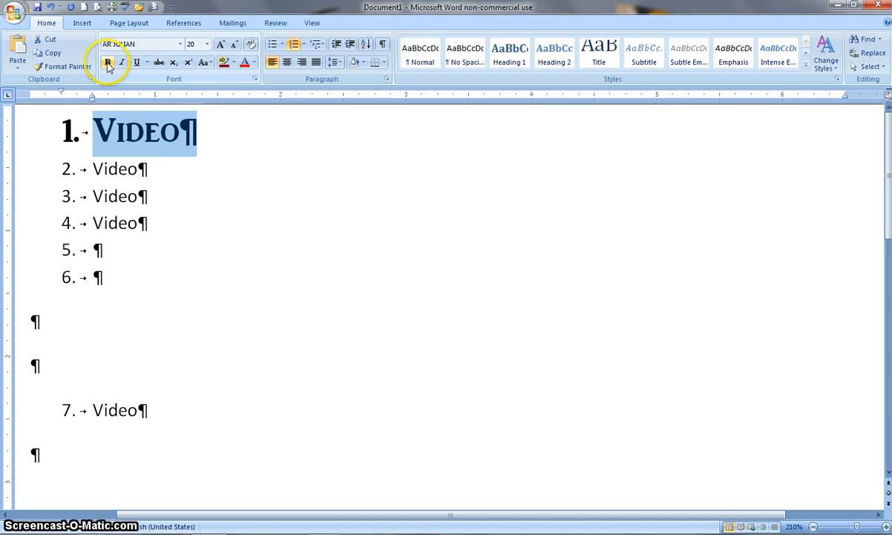
left_click(129, 134)
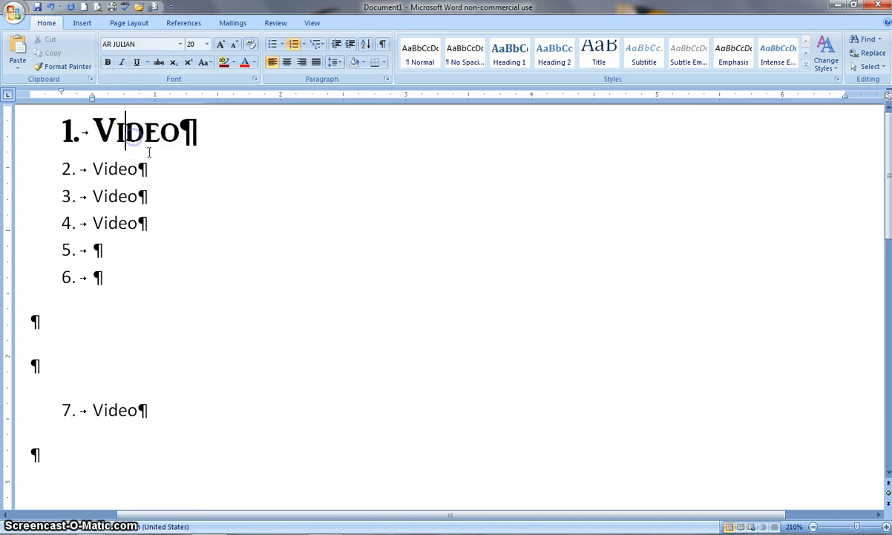
left_click(116, 160)
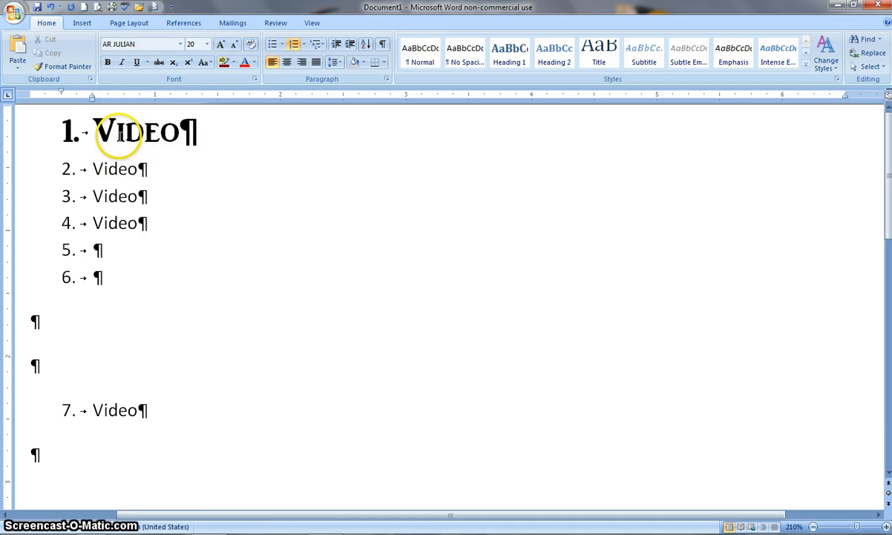
left_click(120, 138)
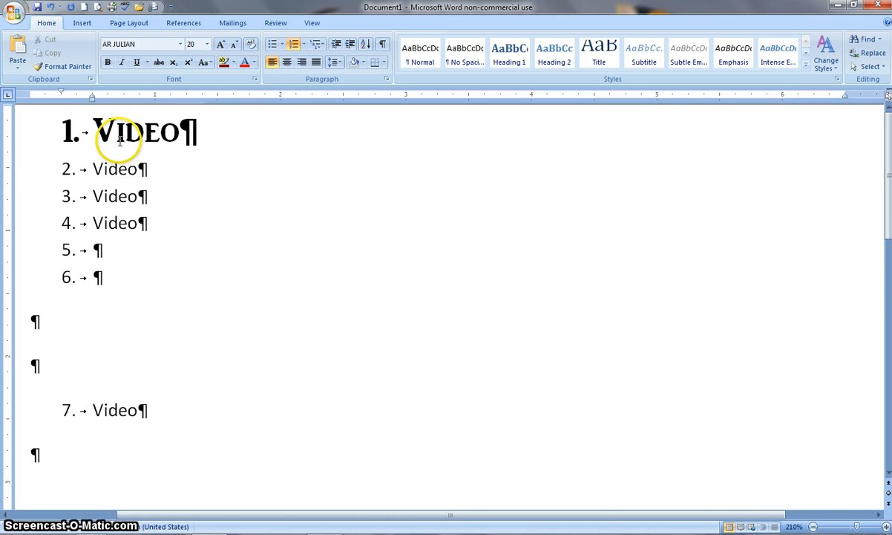
Reselect the first list item and make it bold and italic
left_click(15, 147)
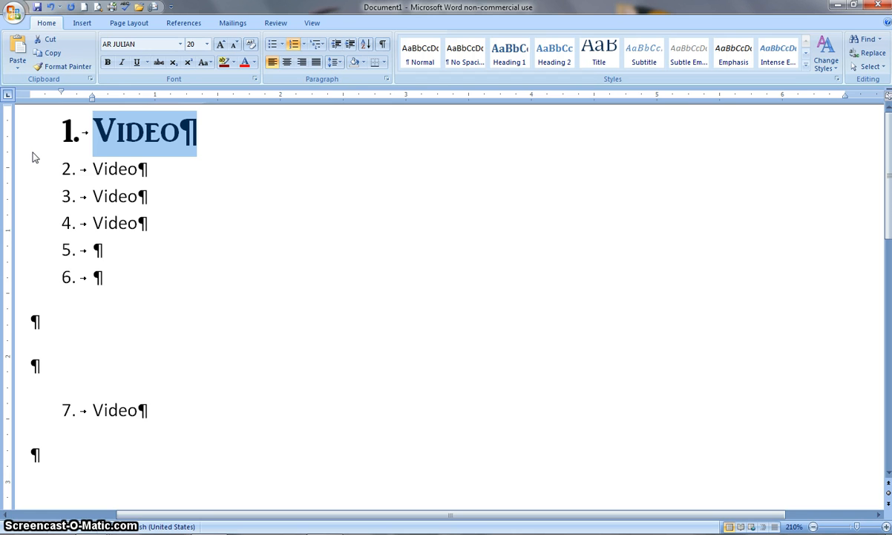
left_click(108, 64)
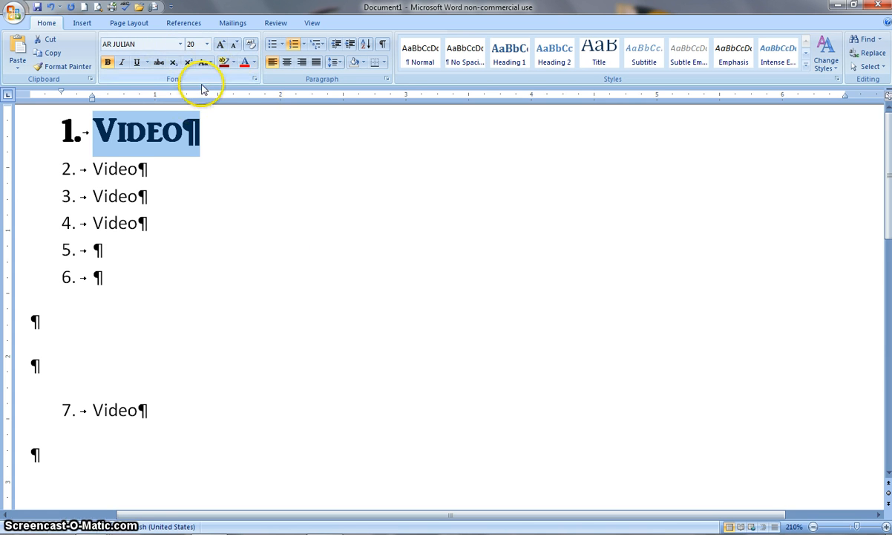
left_click(123, 64)
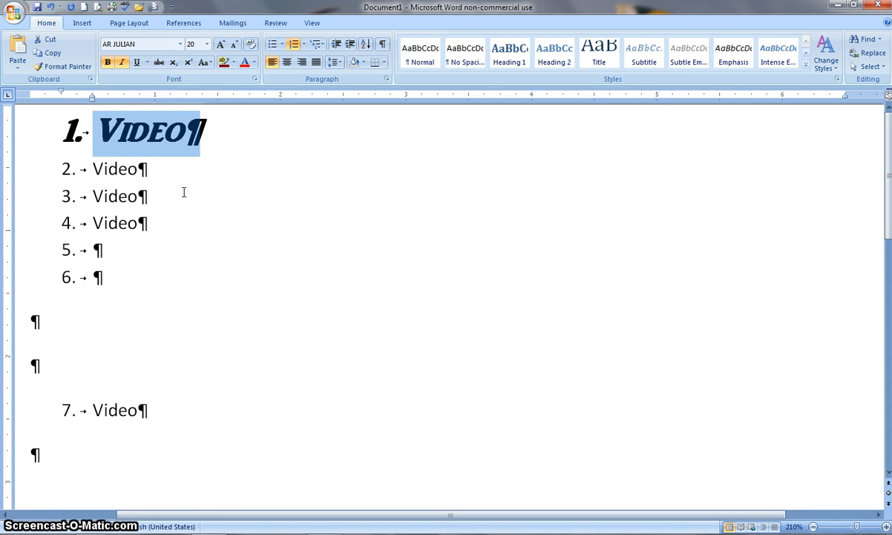
Underline the first list item with a double underline
left_click(137, 63)
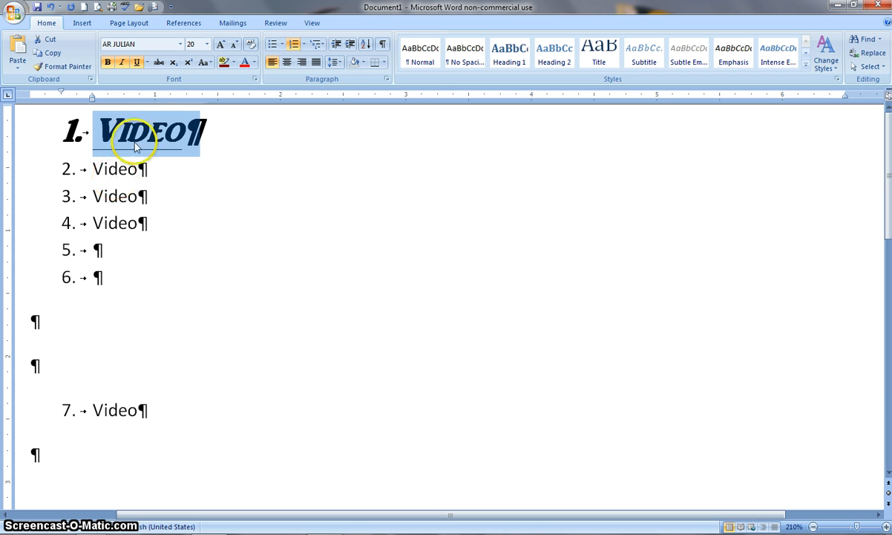
left_click(148, 64)
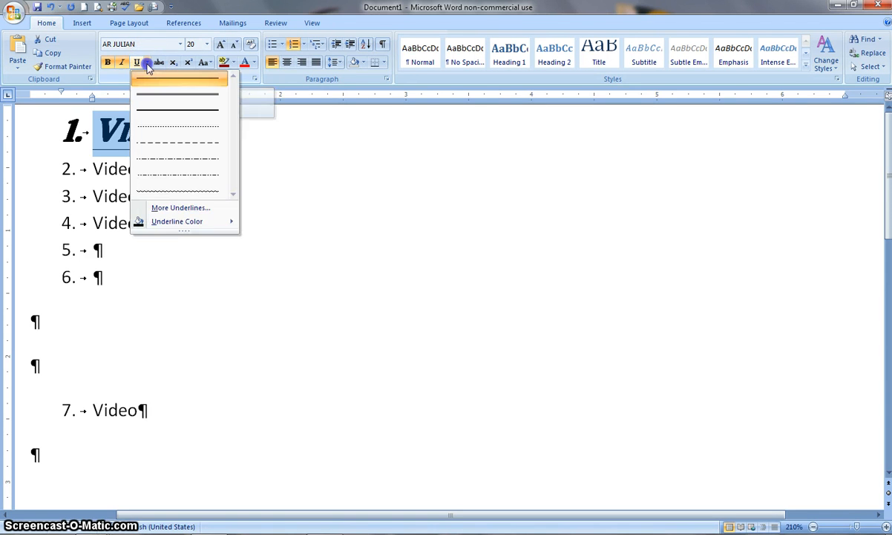
left_click(151, 97)
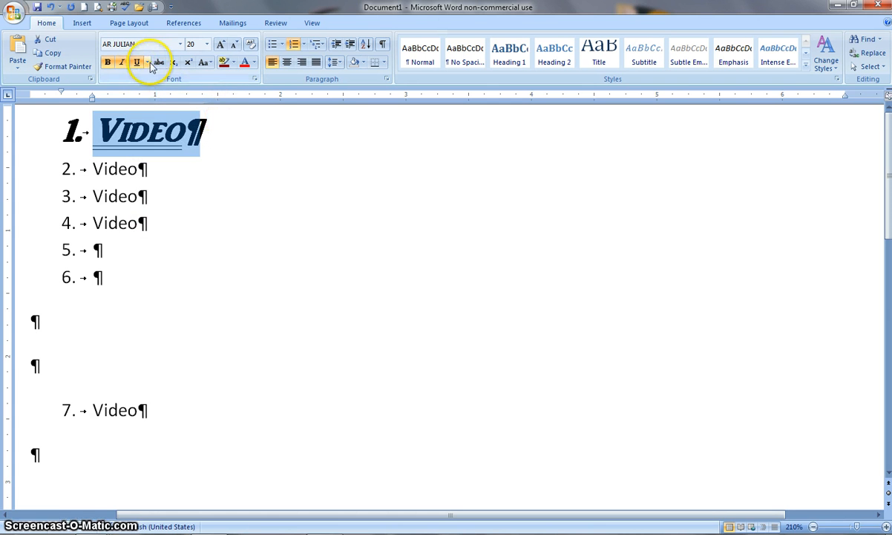
Change the first item's underline style to thick, then to dashed
left_click(148, 62)
left_click(158, 113)
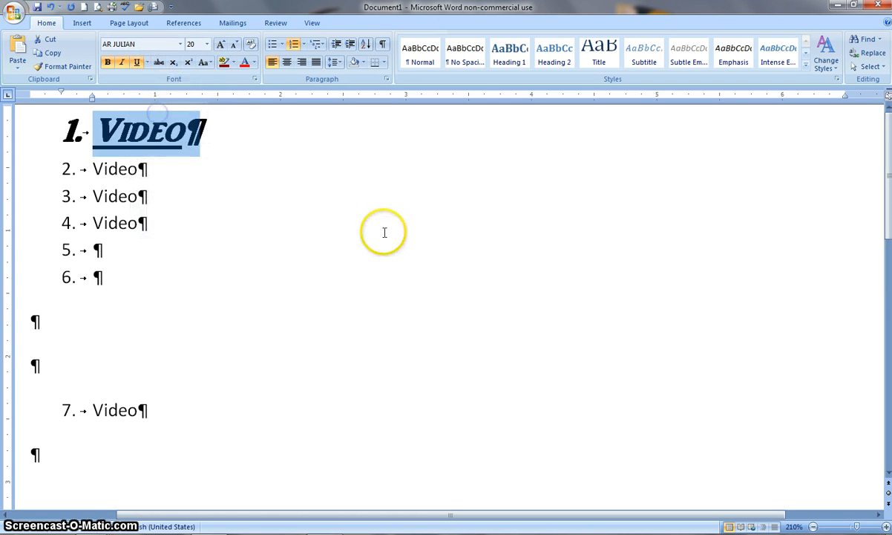
left_click(149, 64)
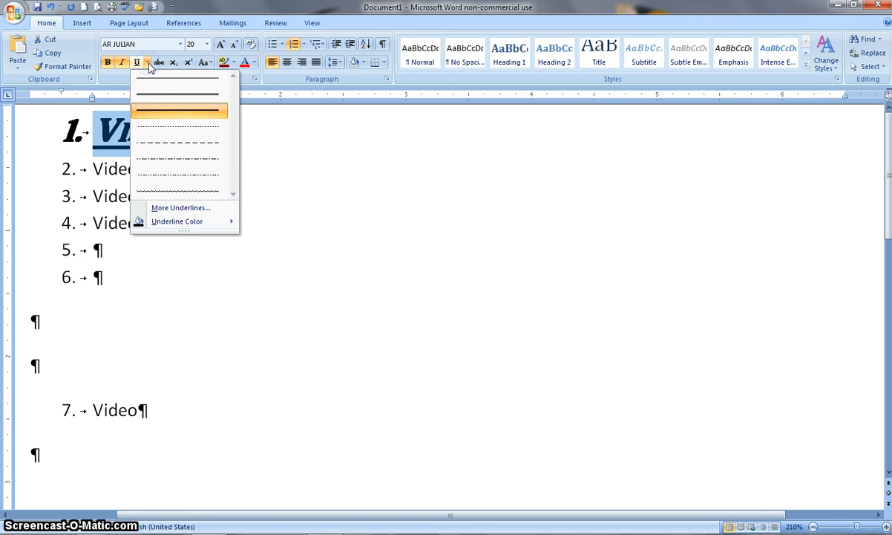
left_click(175, 131)
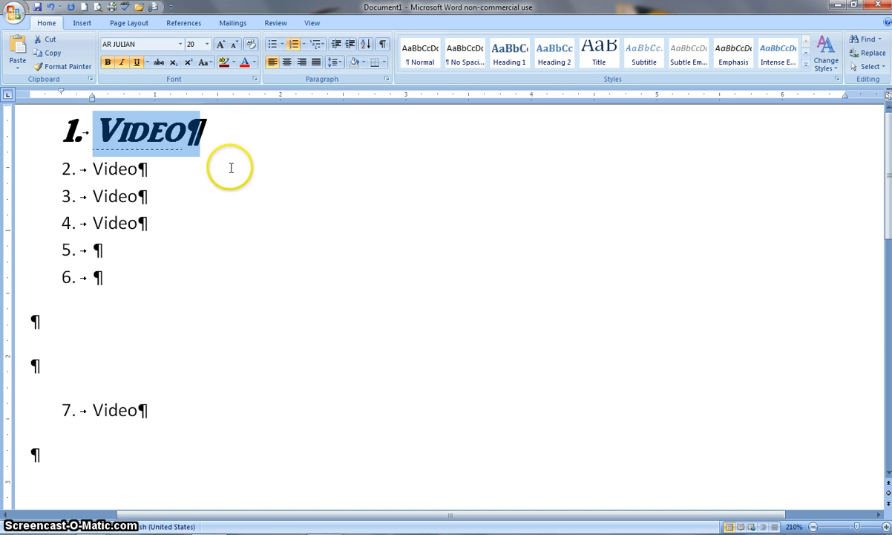
Change the first item's underline to wavy, then back to a single line
left_click(147, 63)
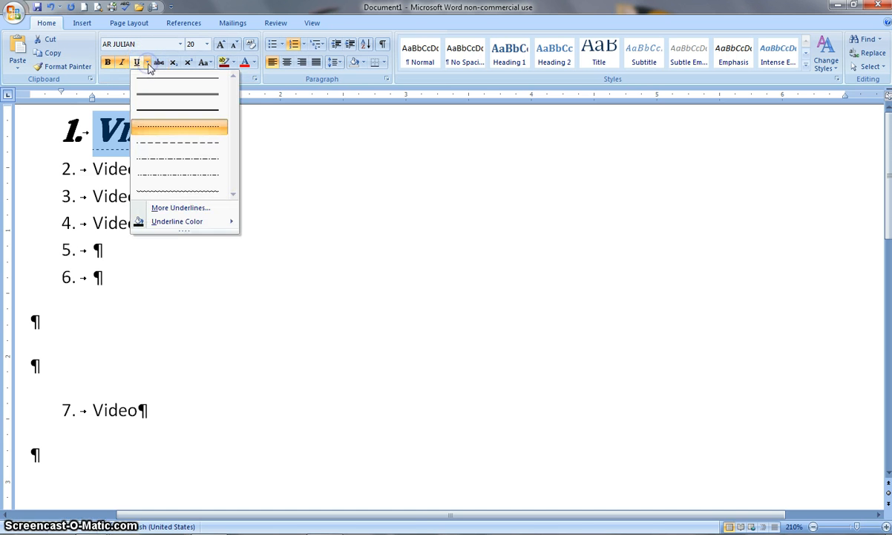
left_click(156, 195)
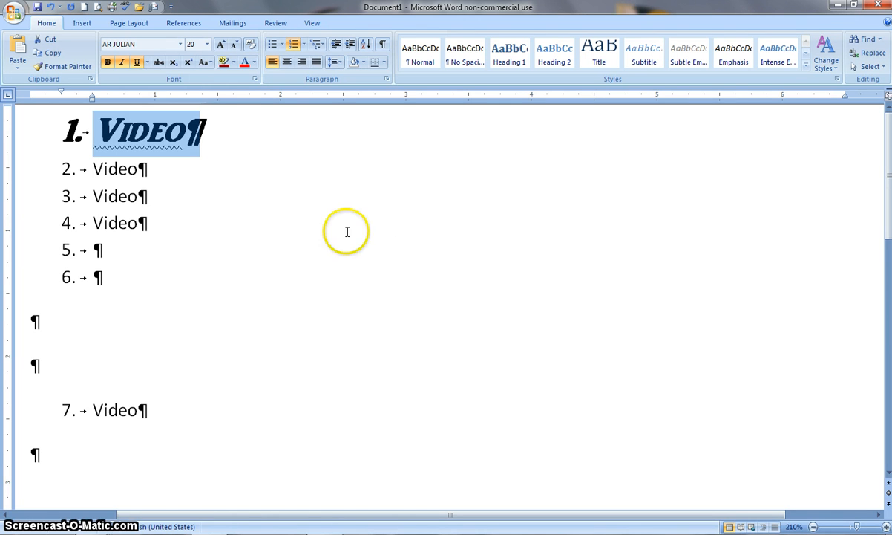
left_click(148, 63)
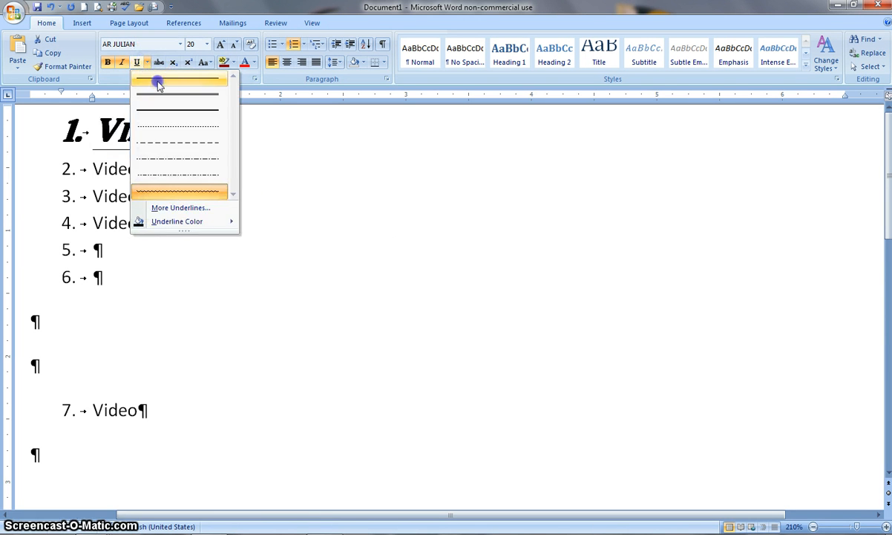
left_click(158, 79)
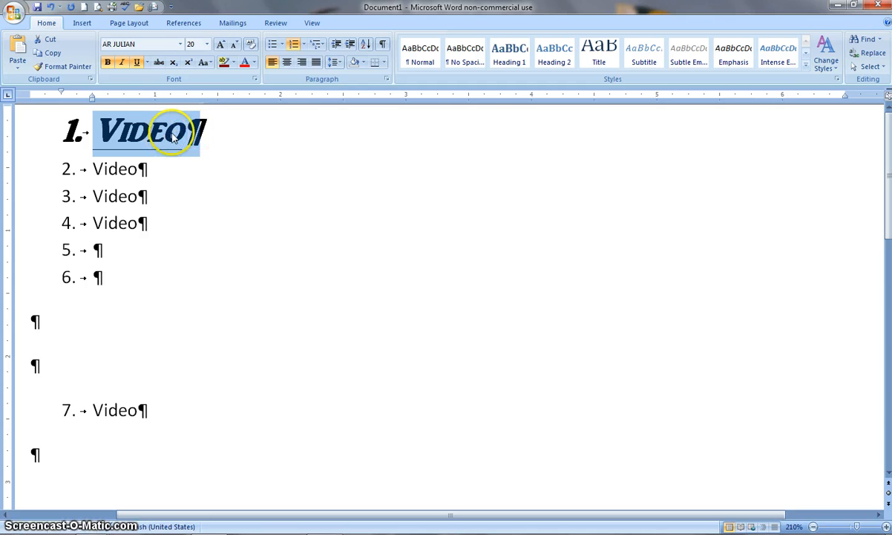
Set the first list item's font color to a blue theme color
left_click(255, 63)
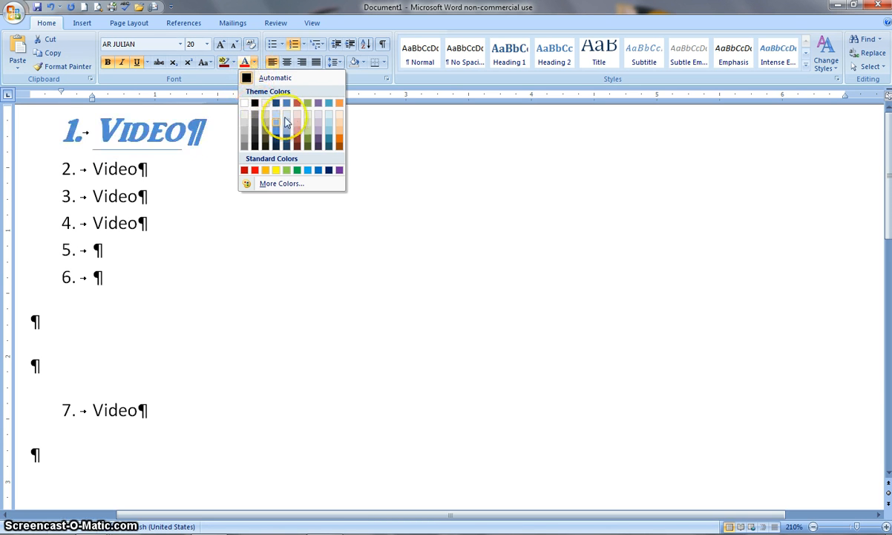
left_click(287, 104)
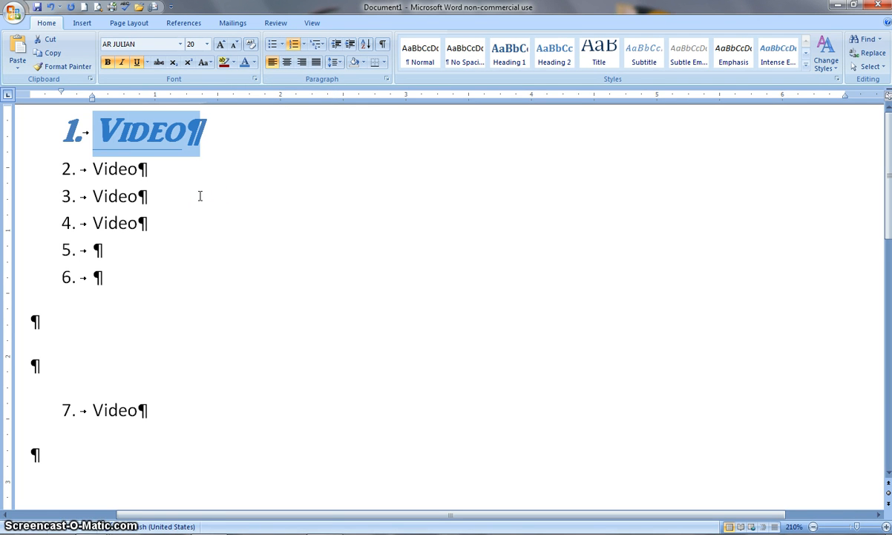
left_click(255, 63)
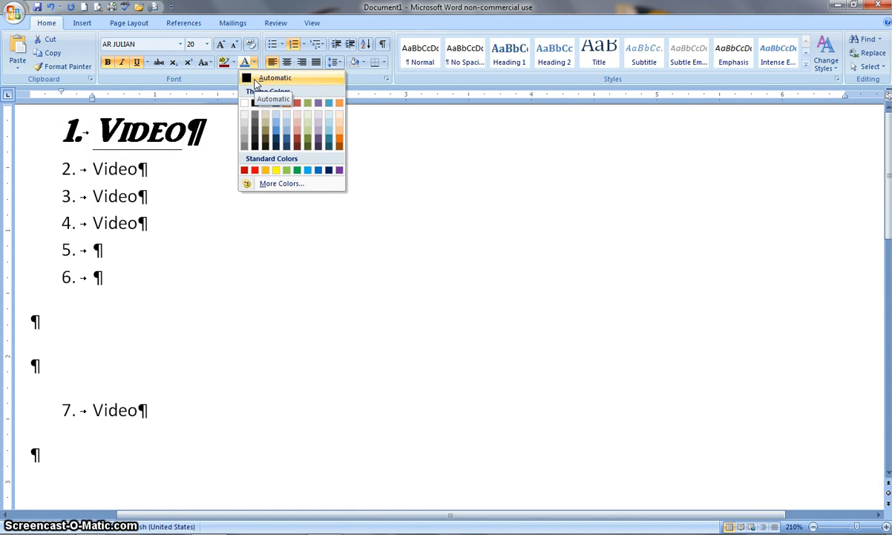
left_click(254, 64)
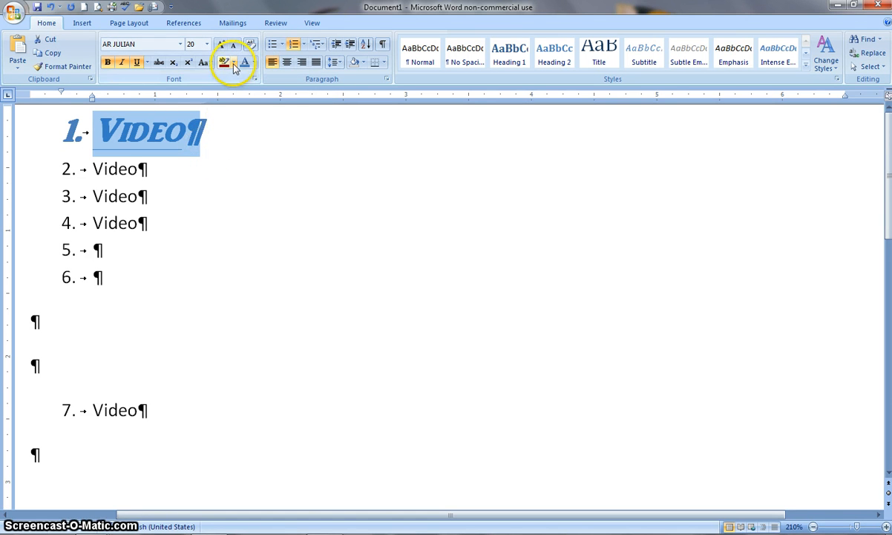
Reselect the first list item's text and highlight it in yellow
left_click(202, 147)
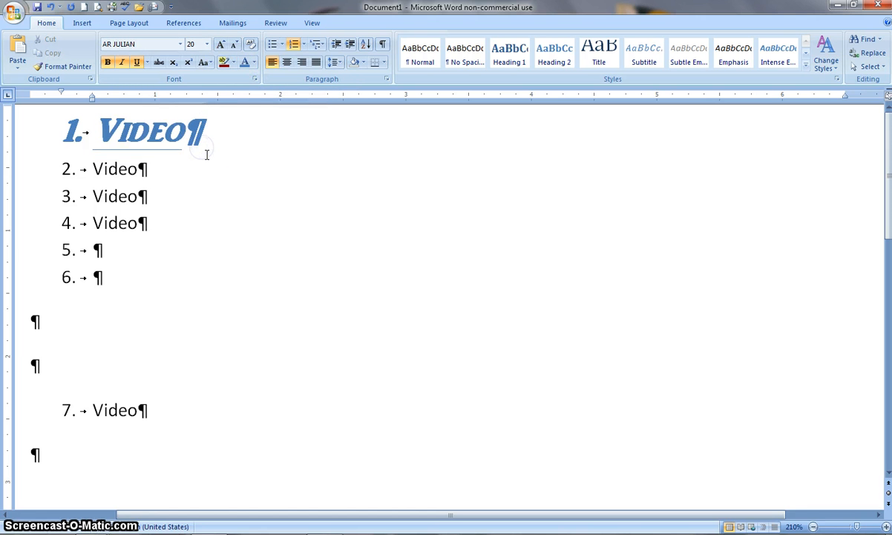
left_click(205, 154)
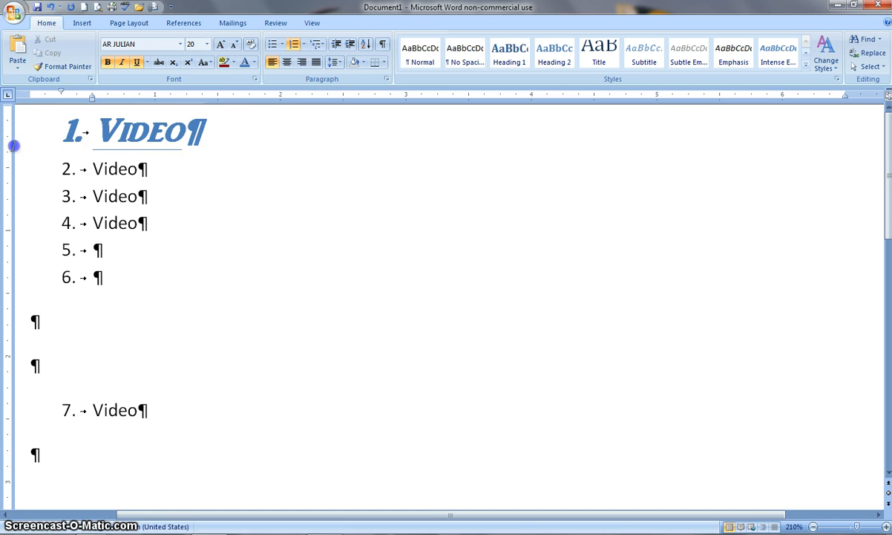
left_click(28, 171)
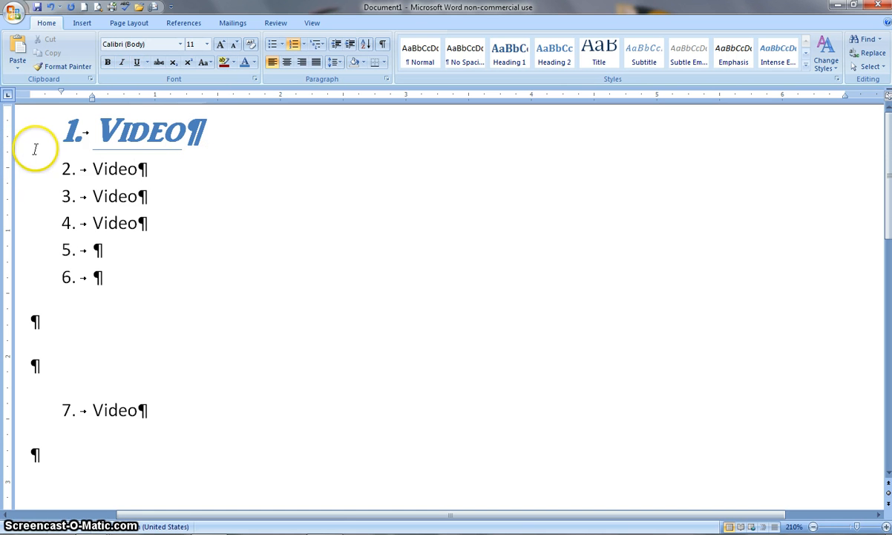
left_click(99, 132)
left_click_drag(195, 159, 219, 133)
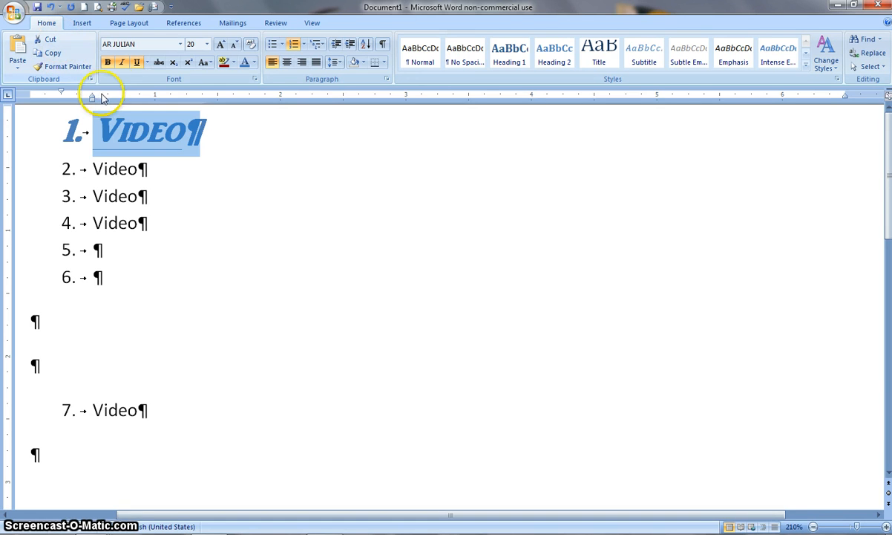
left_click(140, 67)
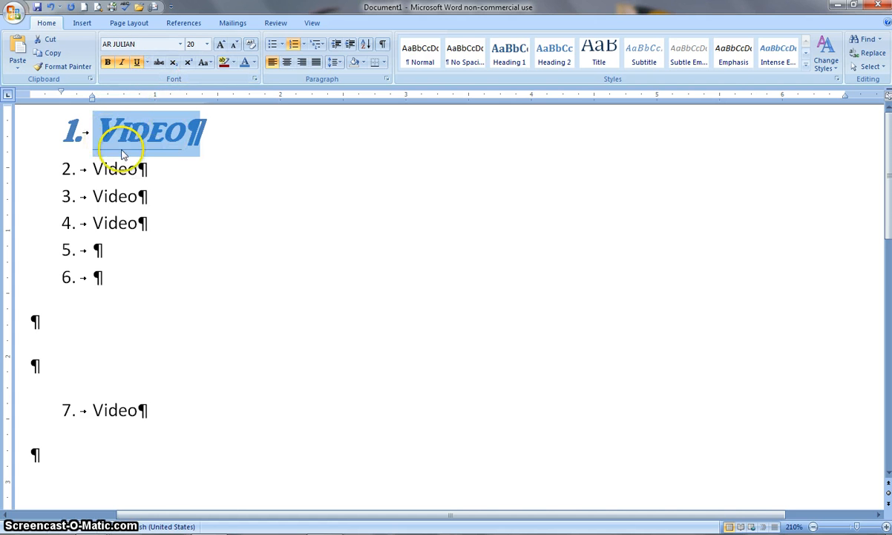
left_click(234, 64)
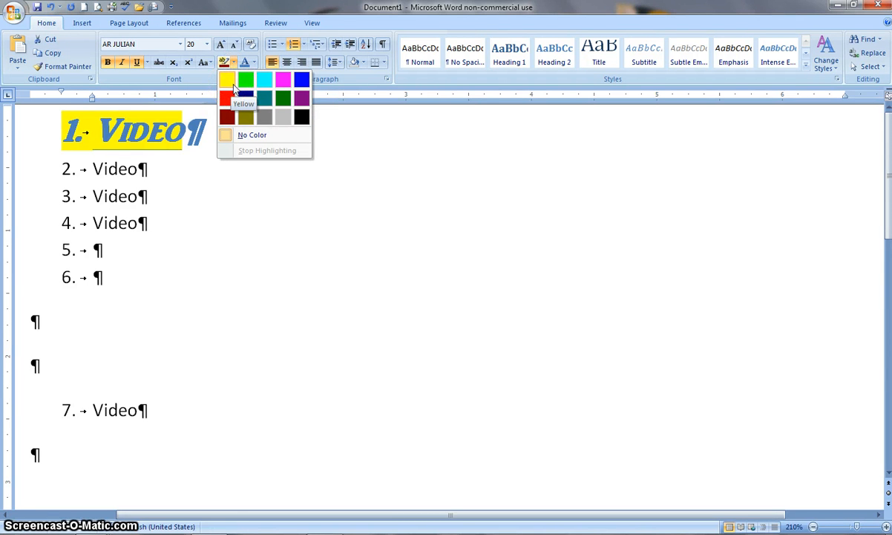
left_click(249, 86)
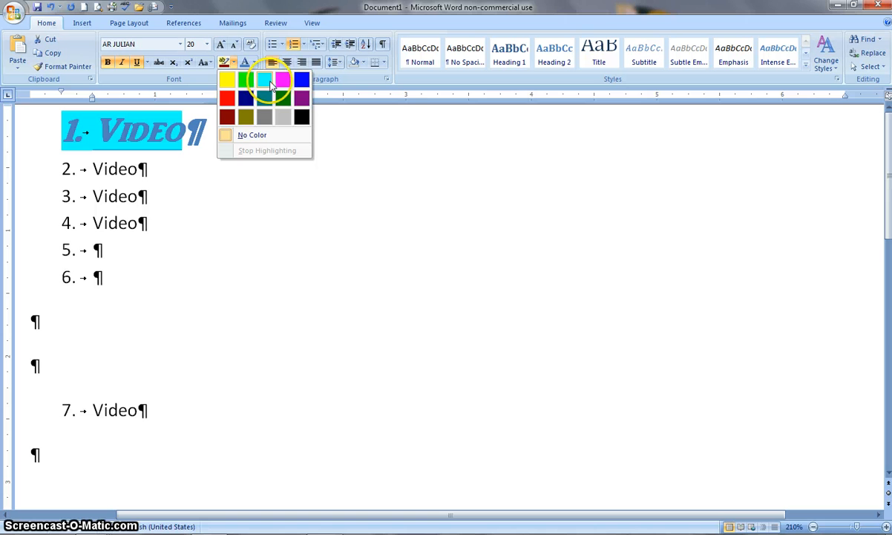
left_click(226, 79)
key("Down")
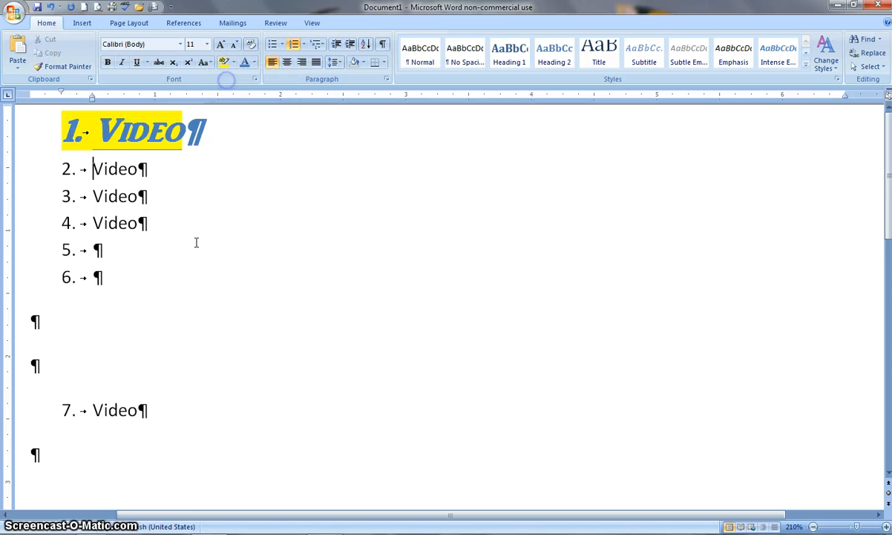
left_click(152, 157)
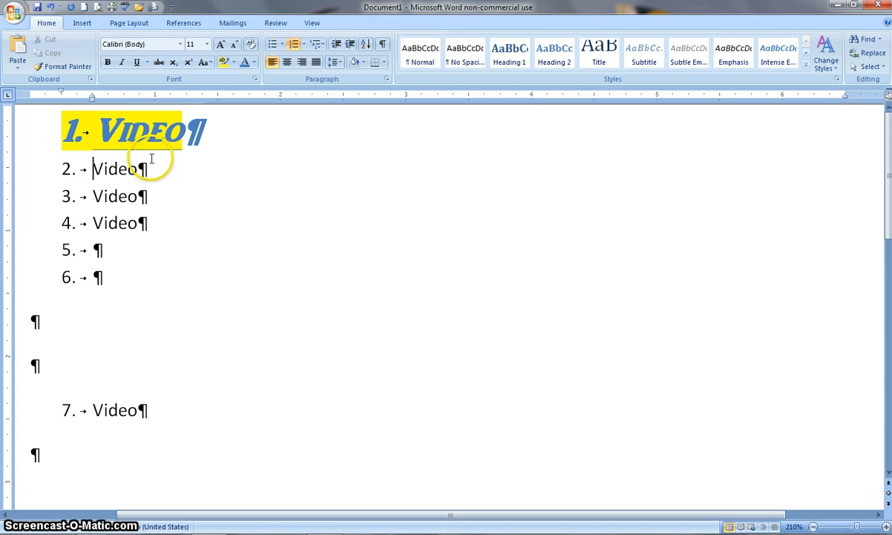